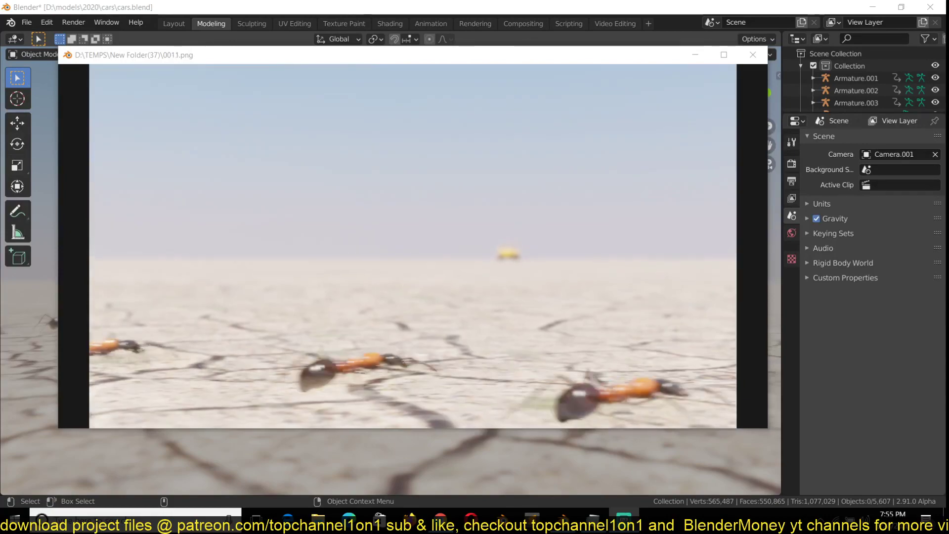
Switch from the ants and cracked-ground scene to the other Blender window with the unsaved plane scene.
click(331, 221)
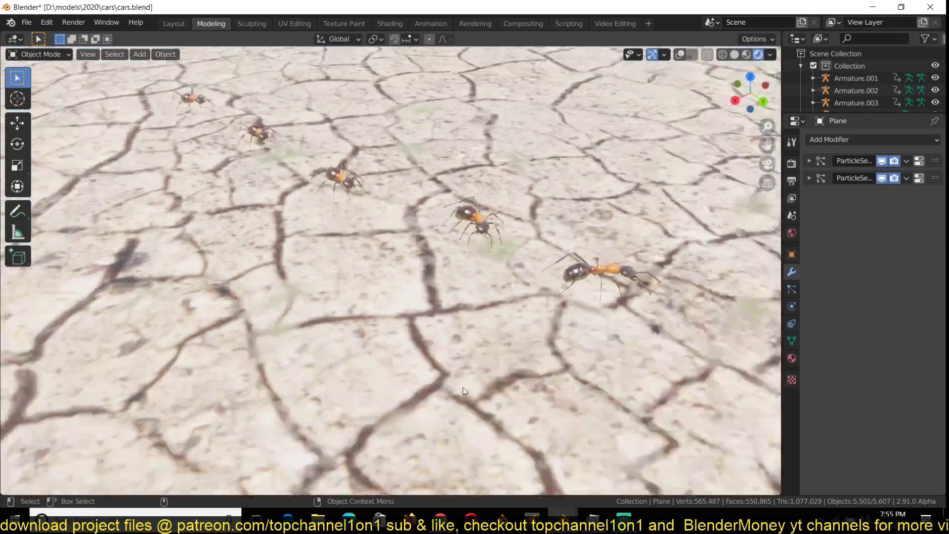
scroll(462, 387, down, 2)
click(562, 518)
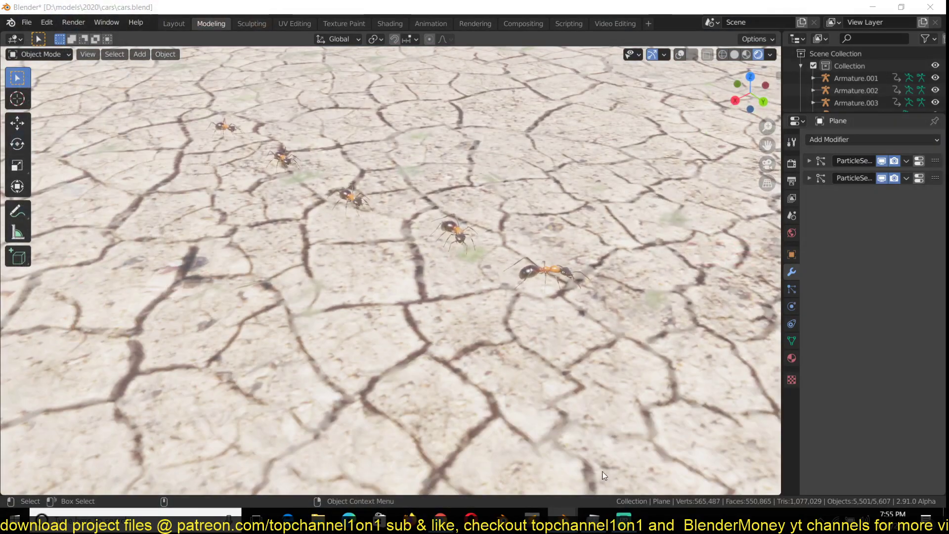
click(562, 517)
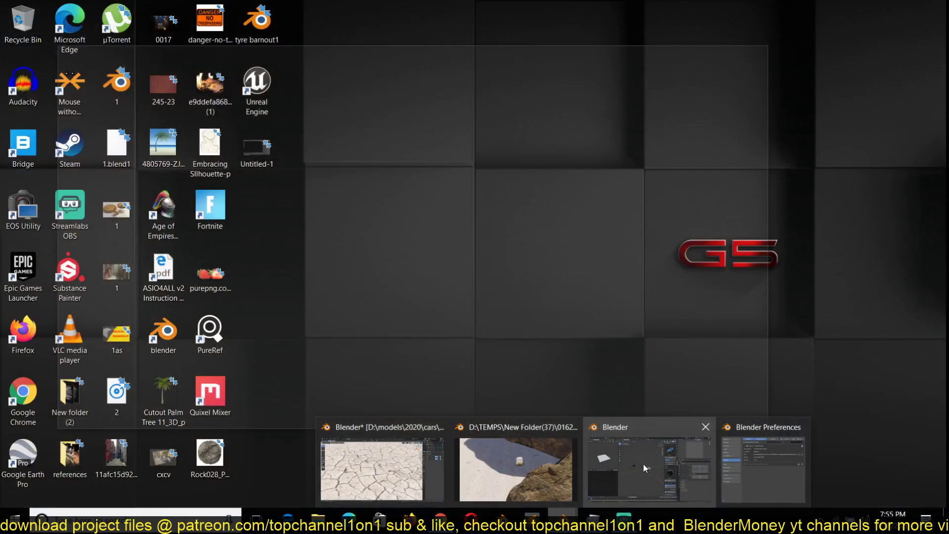
click(643, 468)
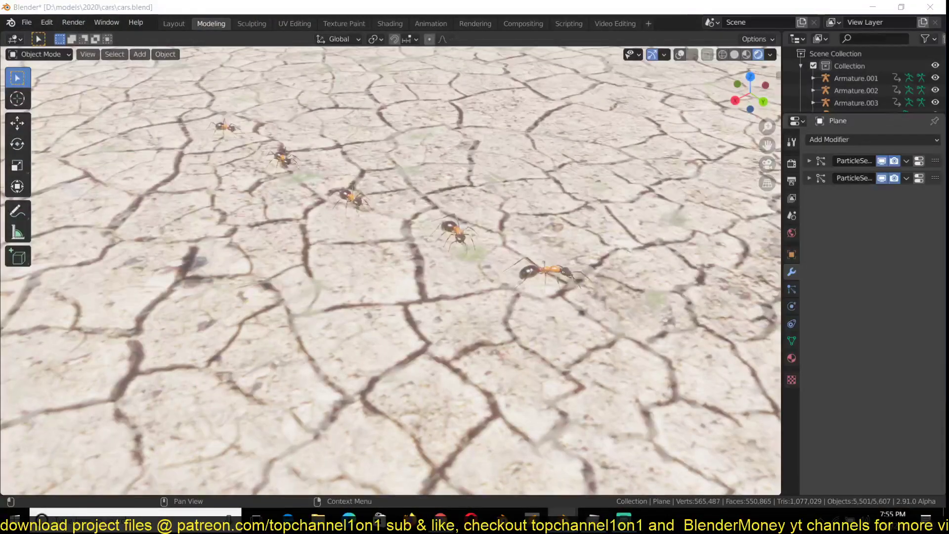
drag(947, 49, 345, 5)
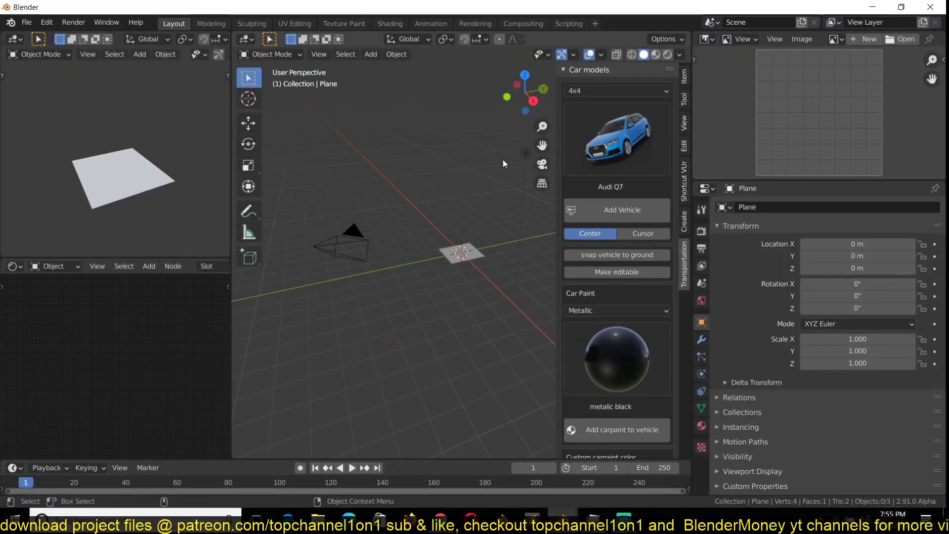
Widen the main 3D viewport by narrowing the preview area beside it.
key(n)
key(n)
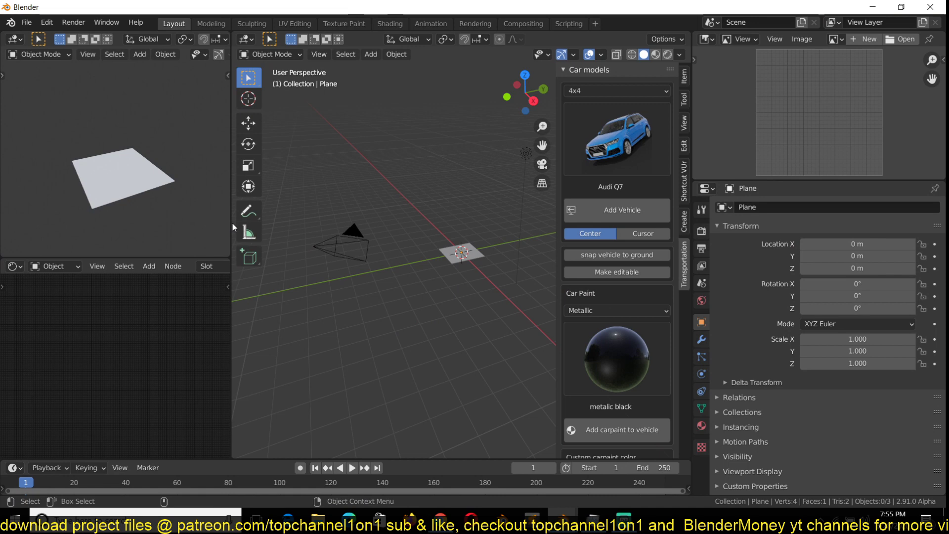
drag(231, 223, 210, 223)
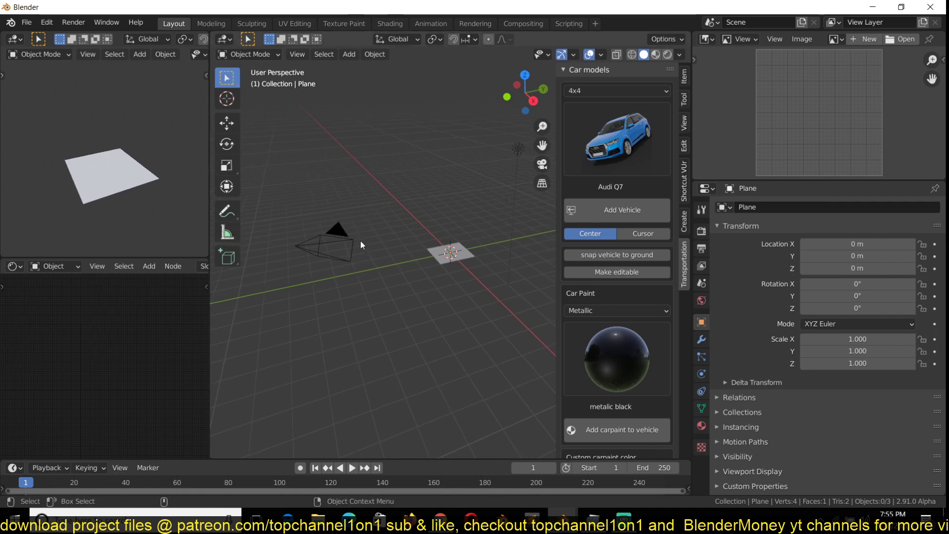
scroll(362, 244, up, 2)
middle_drag(385, 255, 404, 254)
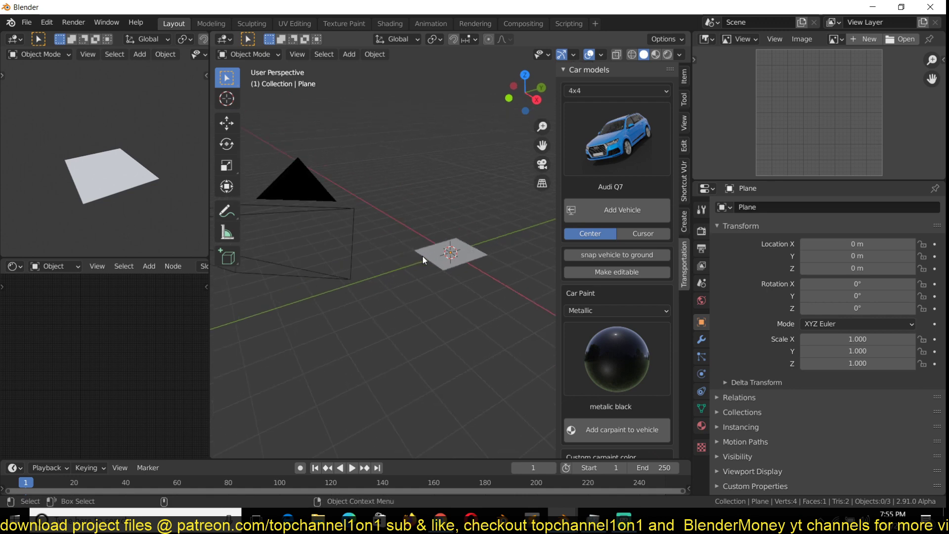
View the 4x4 vehicle previews and select the plane at the scene's origin.
click(582, 155)
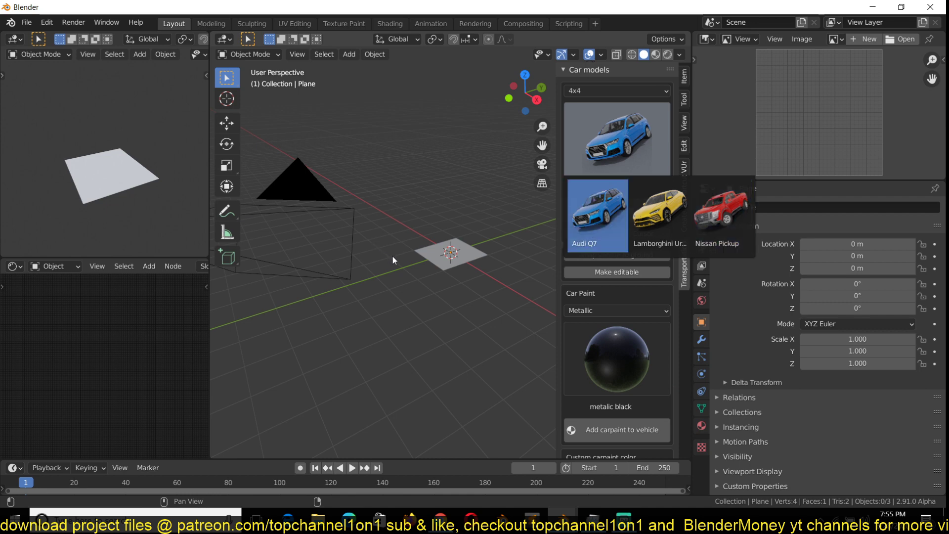
click(442, 250)
click(464, 257)
scroll(478, 235, up, 3)
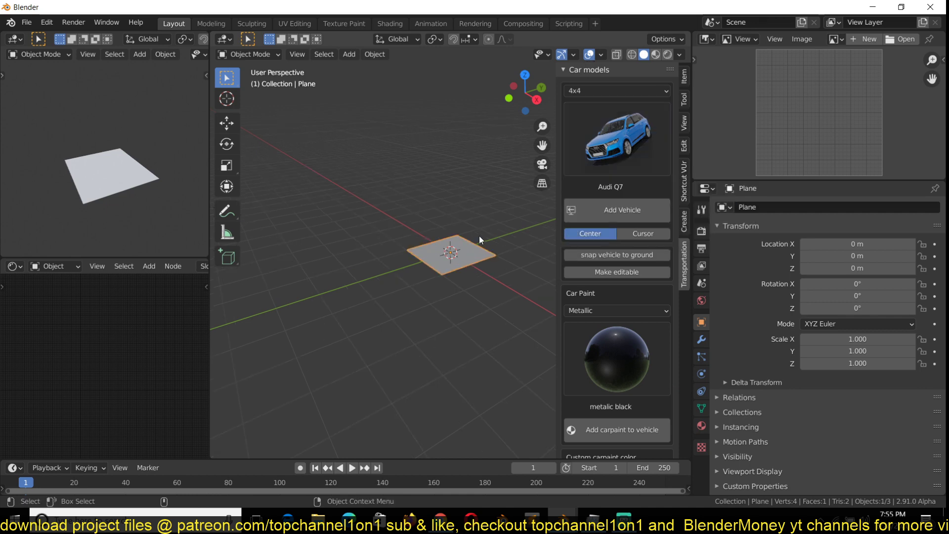
shift+middle_drag(479, 236, 418, 275)
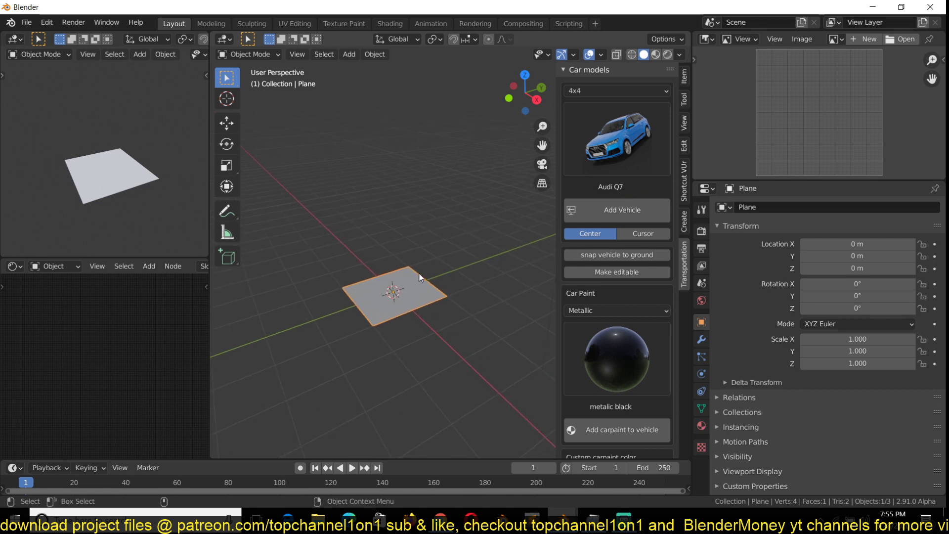
mouse_move(437, 271)
middle_down()
mouse_move(444, 267)
mouse_move(461, 298)
mouse_move(440, 265)
middle_up()
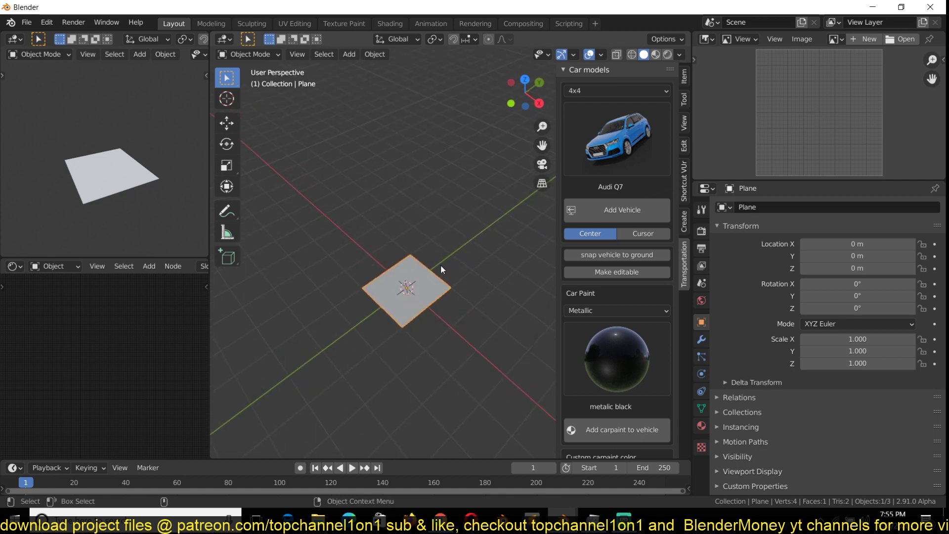
click(583, 164)
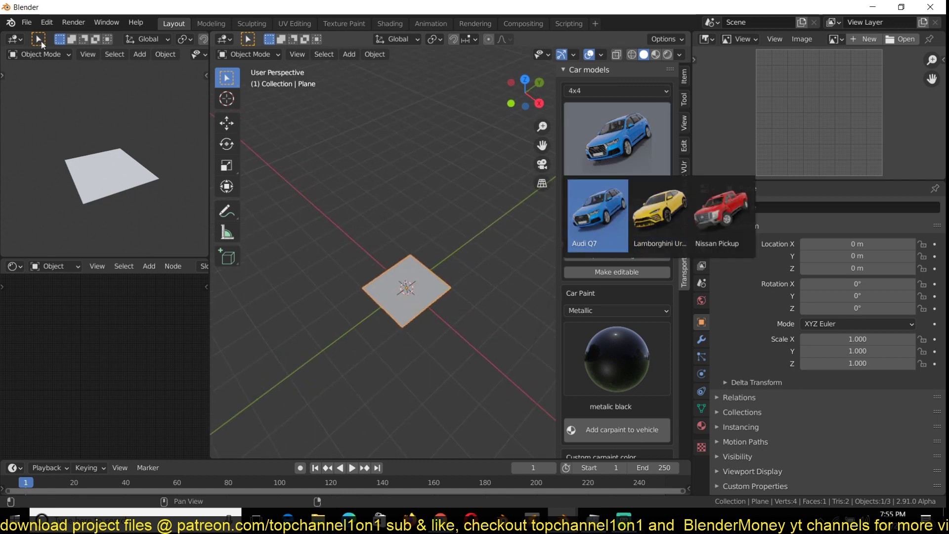
View the Transportation add-on in the preferences and the add-on installation browser, closing both without installing anything.
click(47, 22)
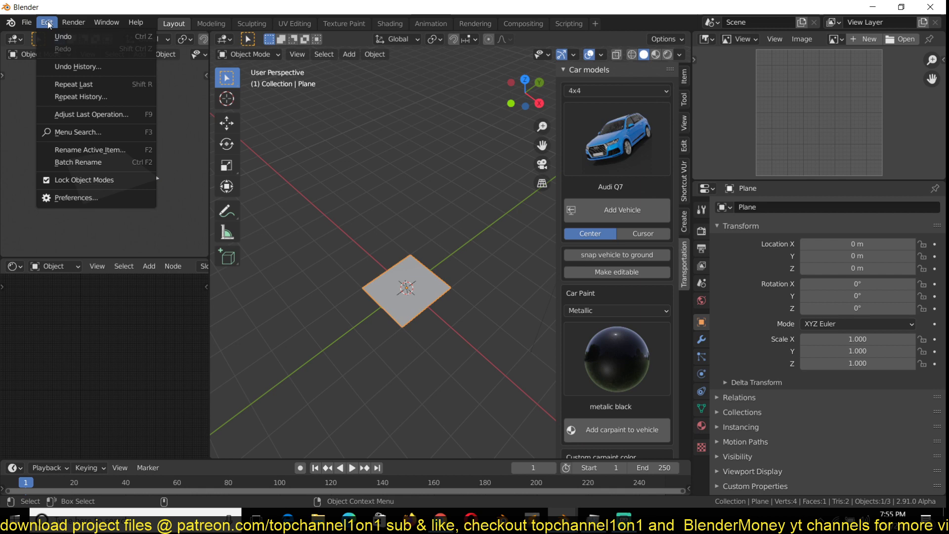
click(74, 197)
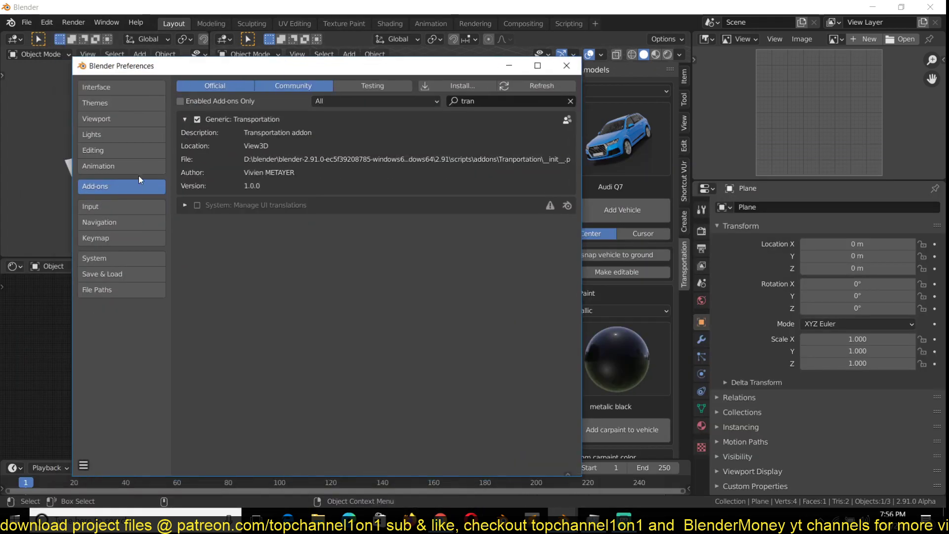
click(468, 87)
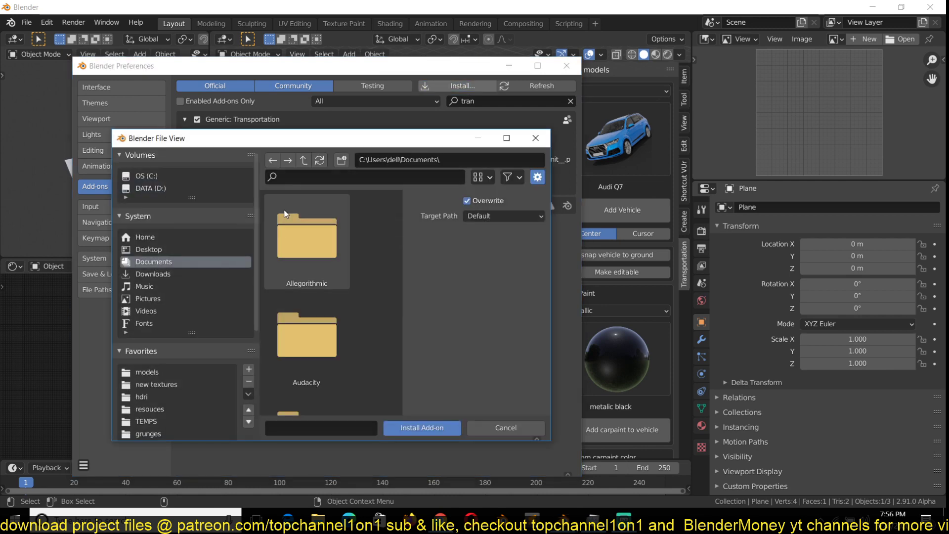
click(475, 423)
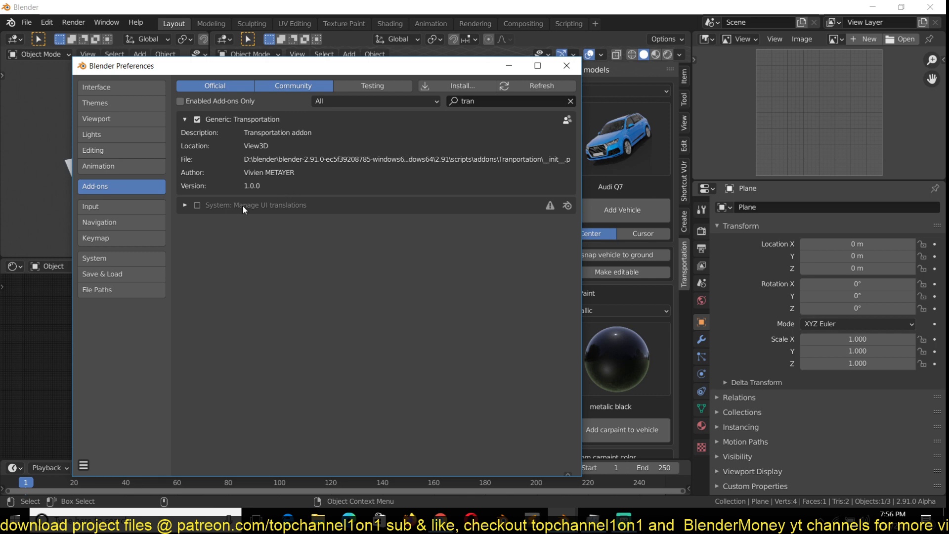
click(572, 69)
Browse the Transportation add-on's vehicle categories and view the 4x4 and Bicycle model previews.
scroll(418, 211, down, 3)
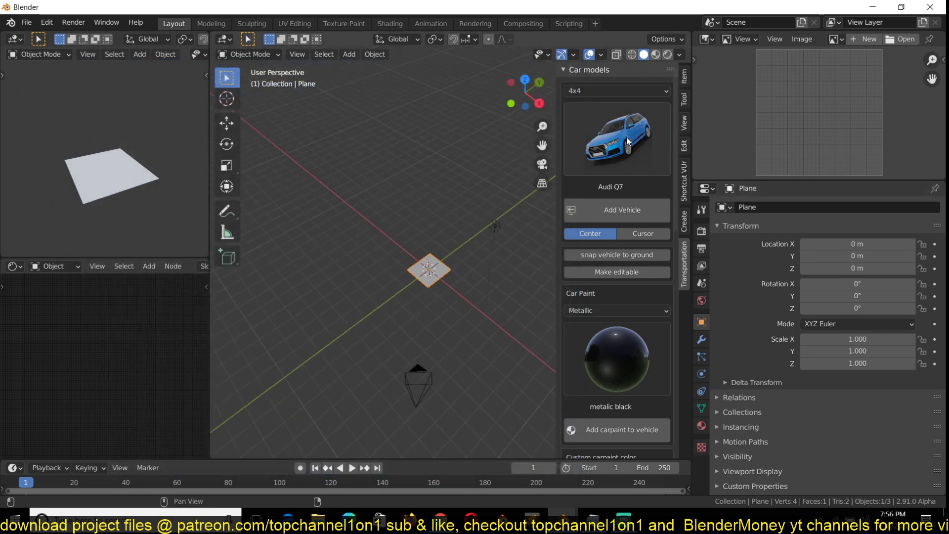
click(626, 138)
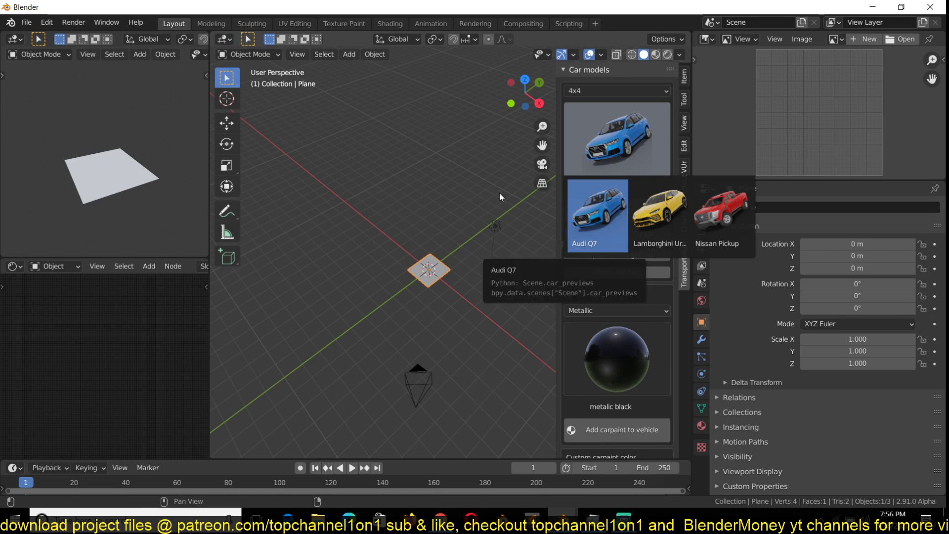
click(628, 91)
click(595, 105)
click(610, 93)
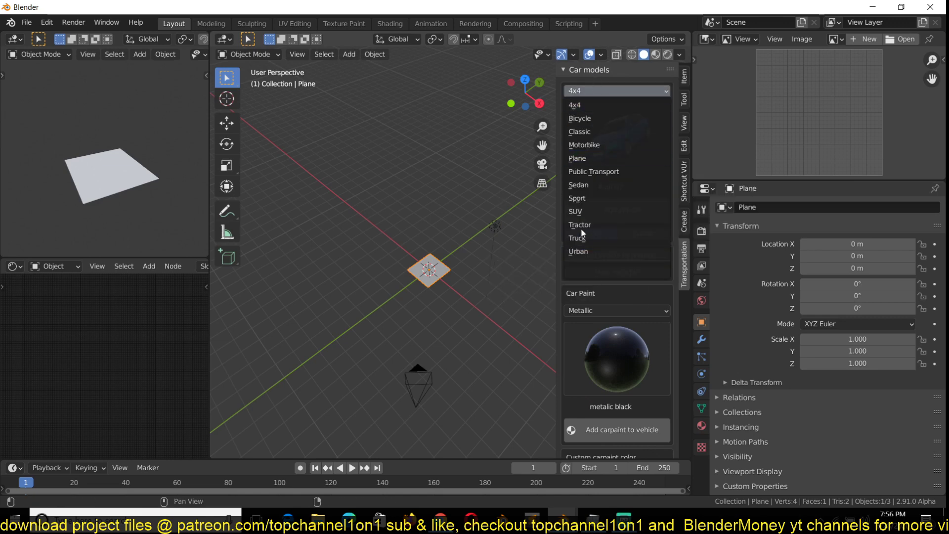
click(588, 101)
click(614, 89)
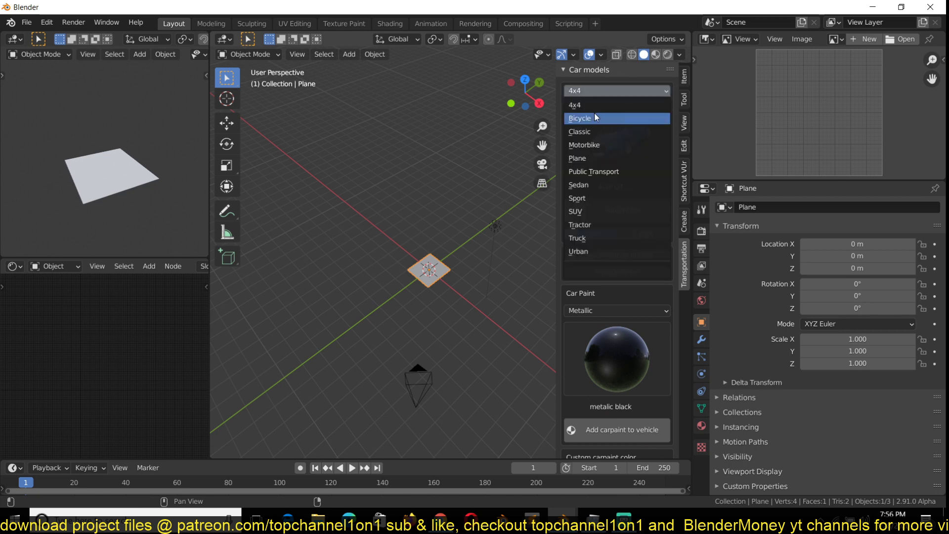
click(594, 117)
click(622, 92)
click(622, 134)
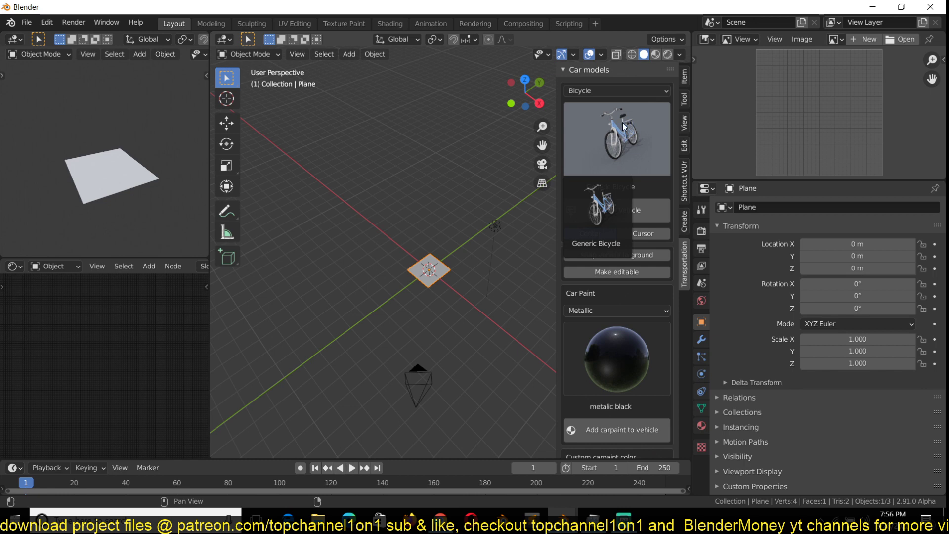
Choose the Mercedes Maybach from the Classic vehicle category and add it at the scene's centre.
click(628, 89)
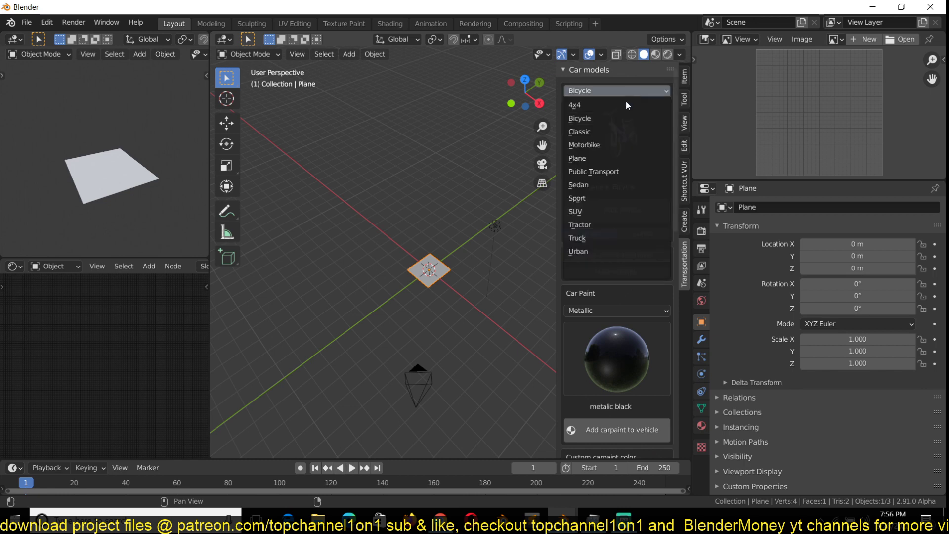
click(610, 132)
click(621, 144)
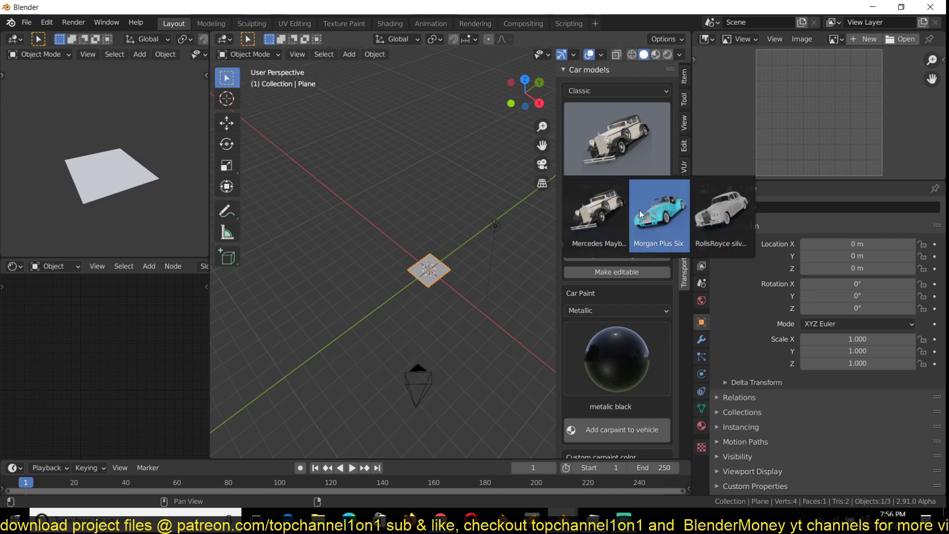
click(604, 209)
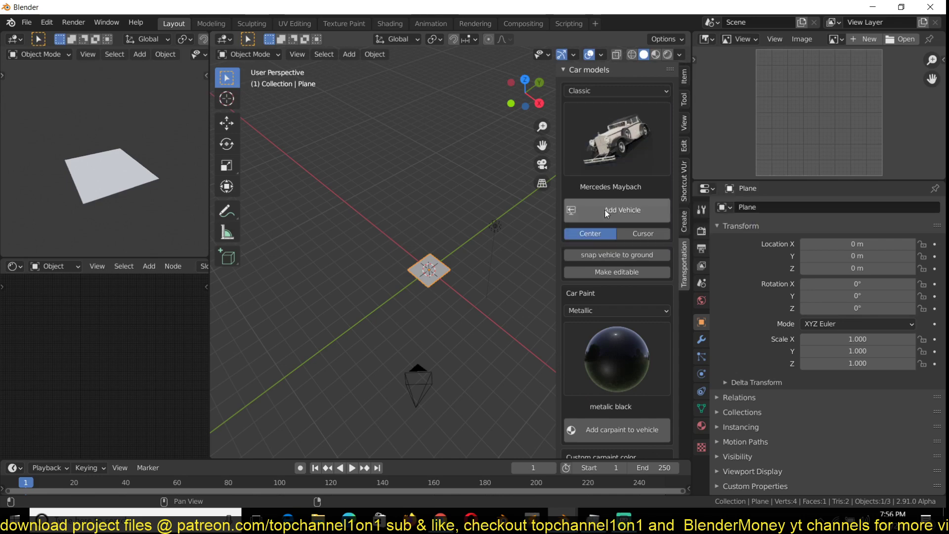
click(601, 134)
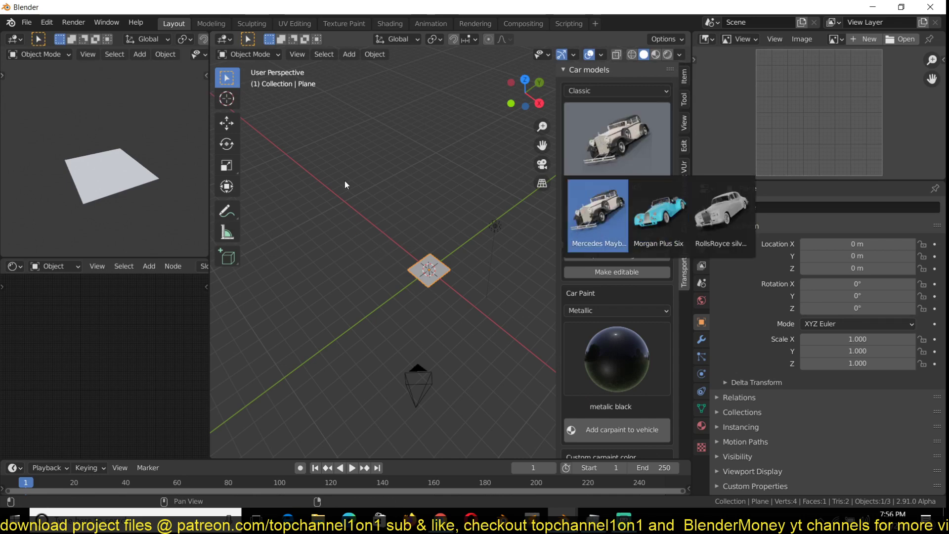
click(604, 213)
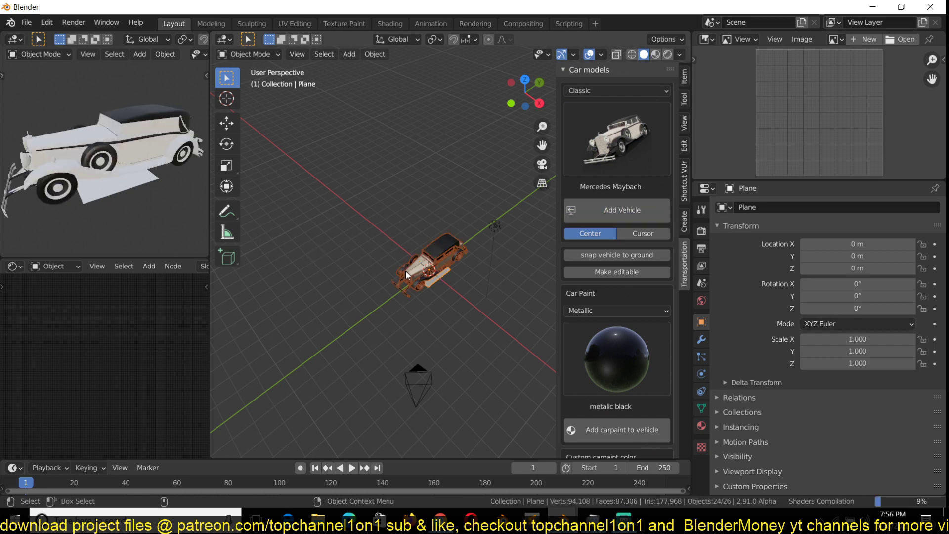
Inspect the added Mercedes Maybach from the side and in the rendered preview viewport.
middle_drag(425, 250, 397, 177)
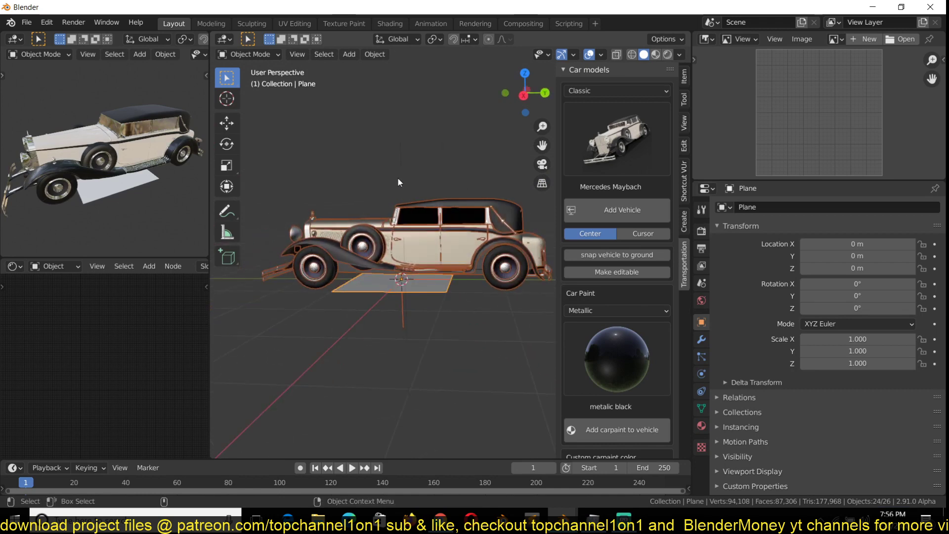
scroll(112, 149, down, 2)
middle_drag(111, 148, 87, 148)
scroll(146, 139, up, 5)
scroll(146, 139, down, 5)
scroll(108, 144, up, 4)
scroll(136, 149, down, 3)
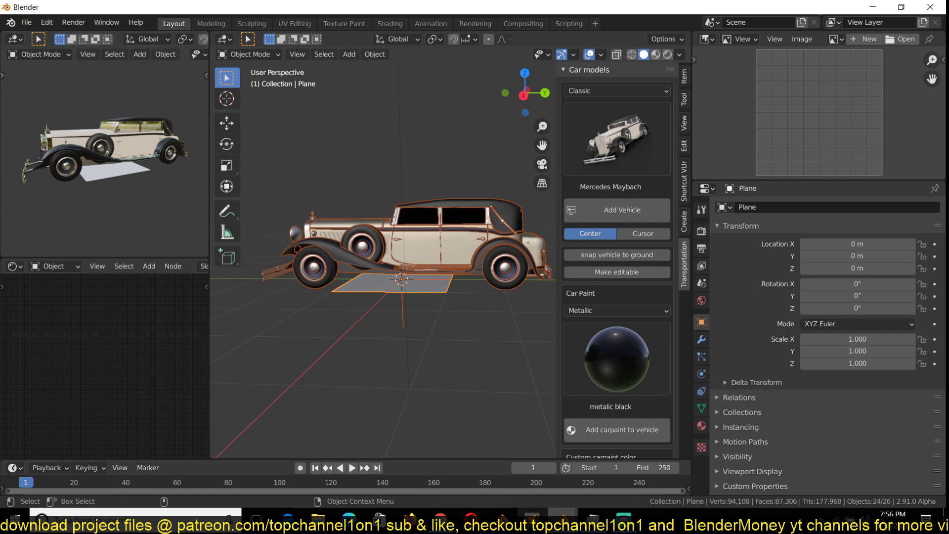
Bring up the rendered animation player and scrub through the frames of the yellow car driving among the rocks.
mouse_move(562, 514)
click(517, 471)
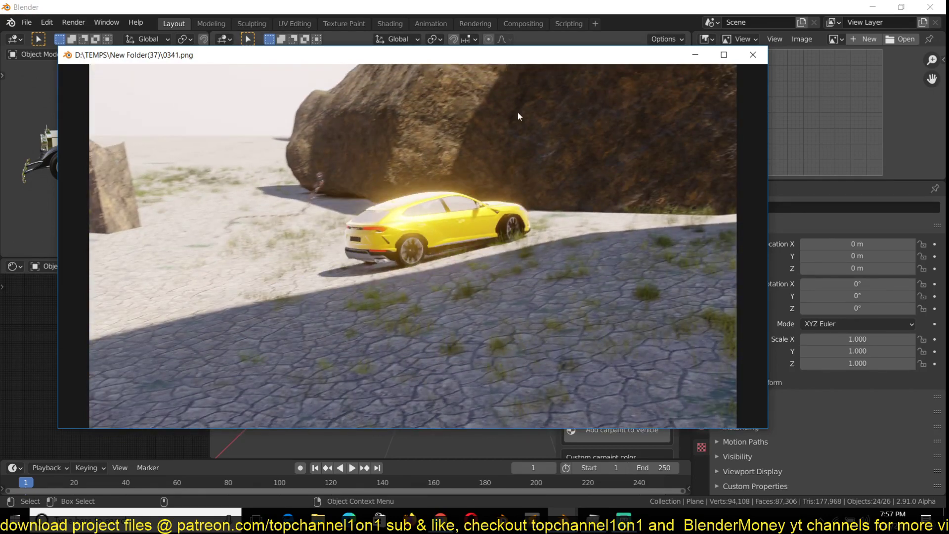
click(3, 394)
mouse_move(565, 514)
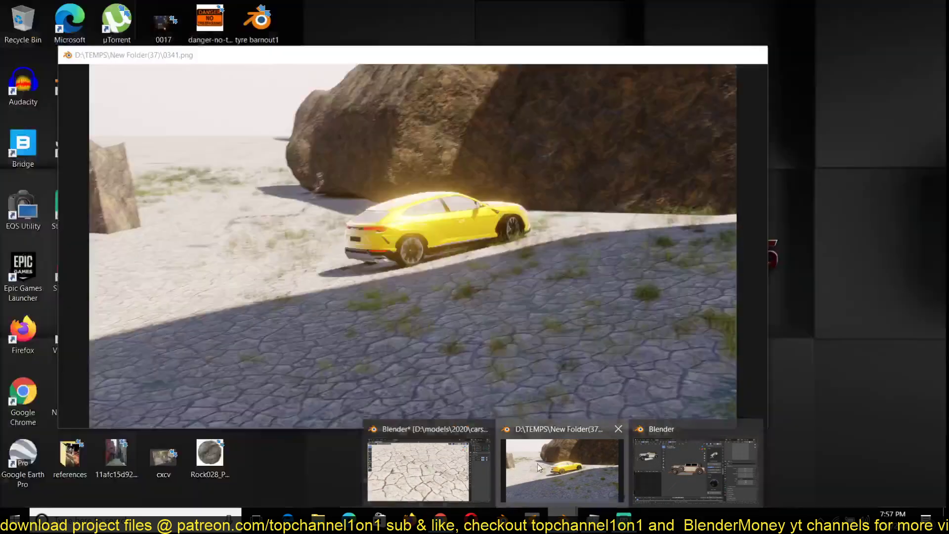
click(537, 463)
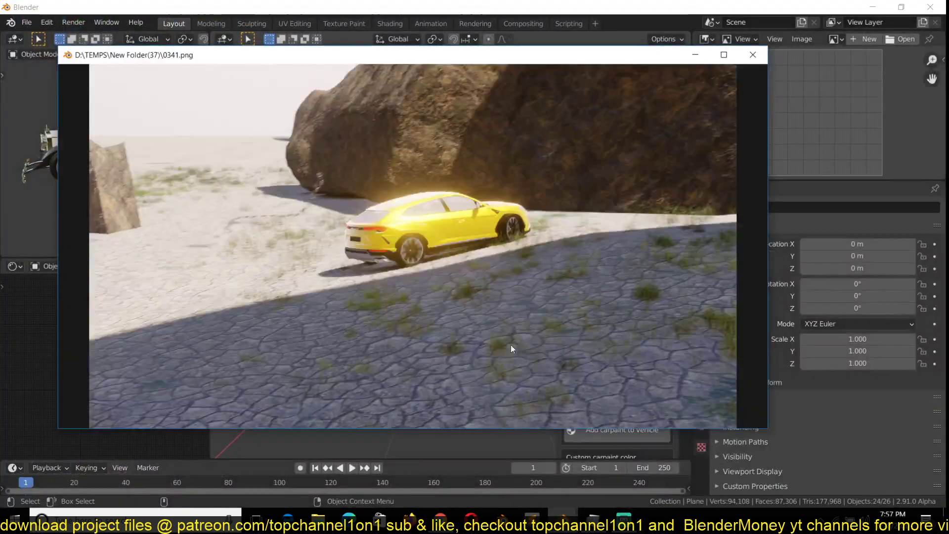
click(564, 514)
click(371, 153)
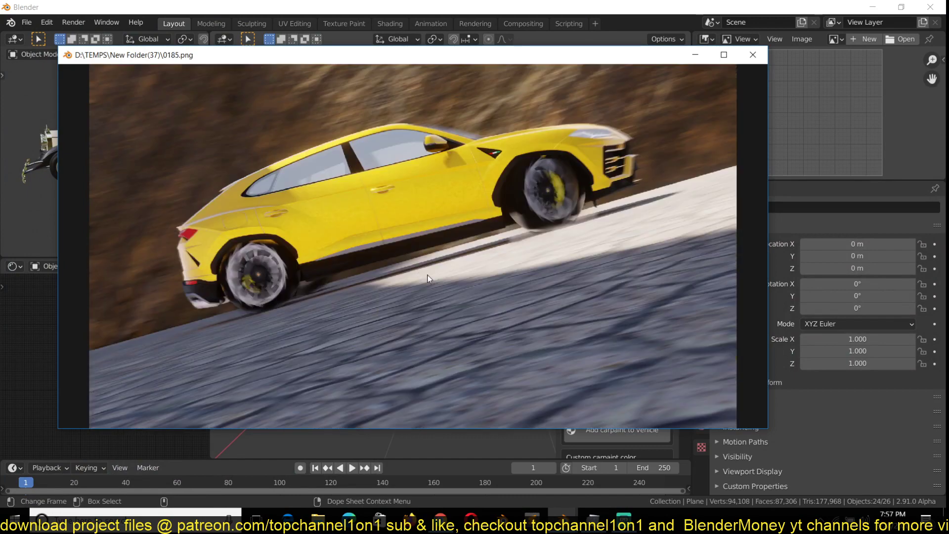
drag(428, 278, 281, 281)
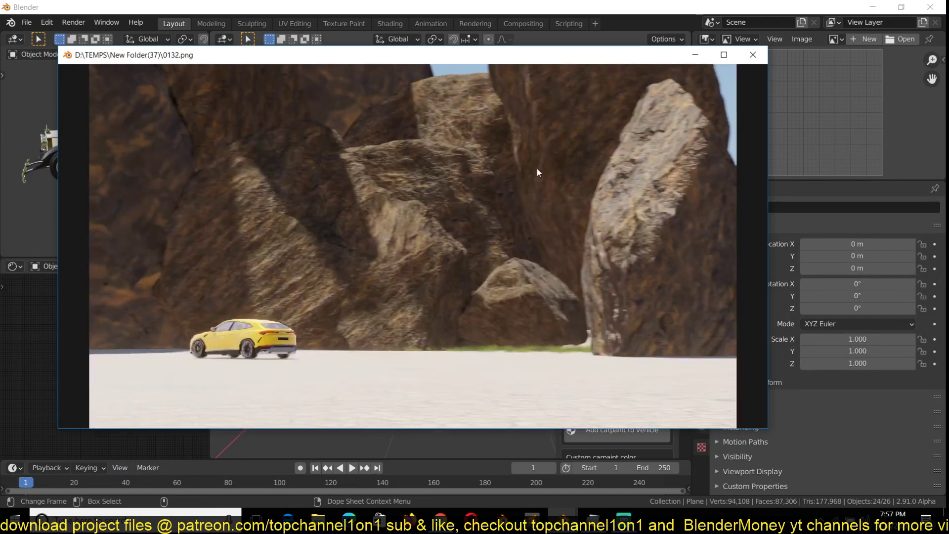
drag(437, 306, 469, 296)
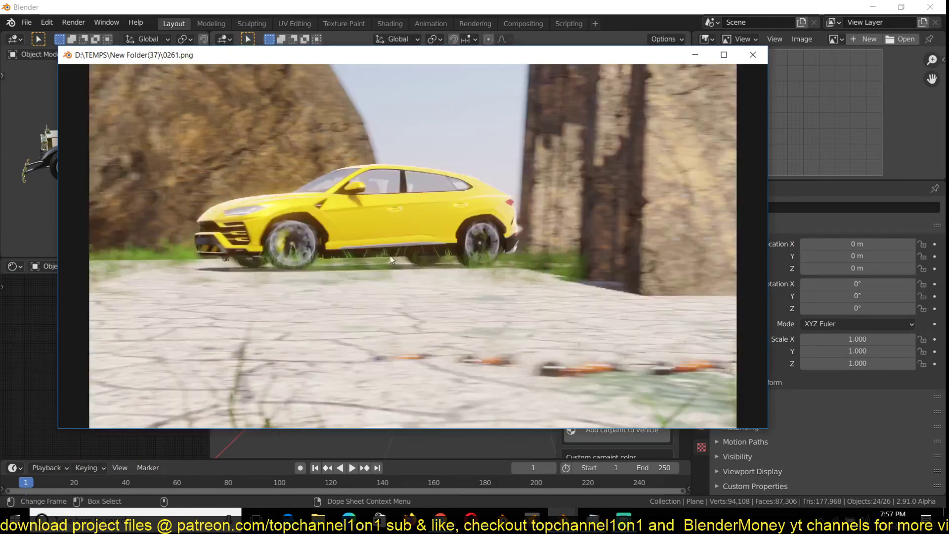
Close the rendered animation player and examine the Mercedes Maybach's front wheel, fender and bodywork up close in the rendered preview.
key(Escape)
click(593, 166)
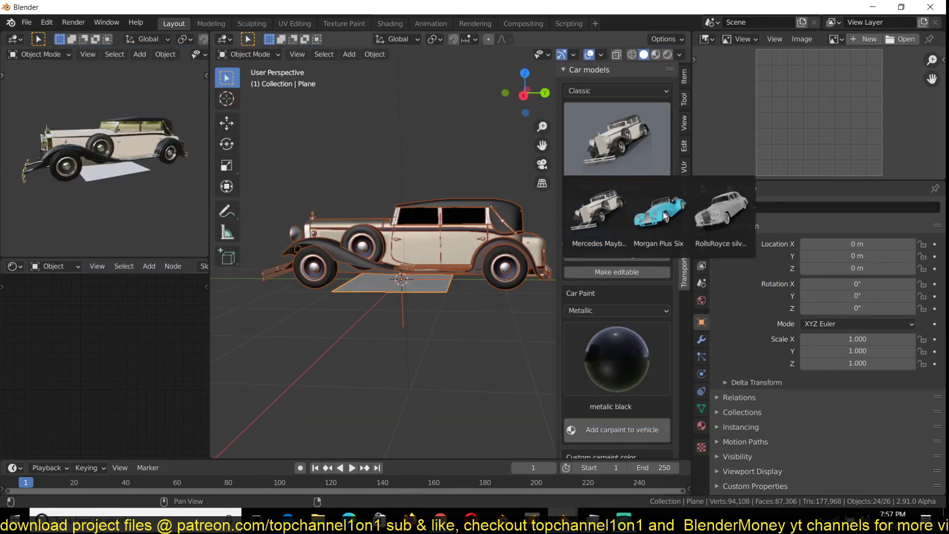
scroll(383, 236, up, 3)
scroll(68, 155, up, 5)
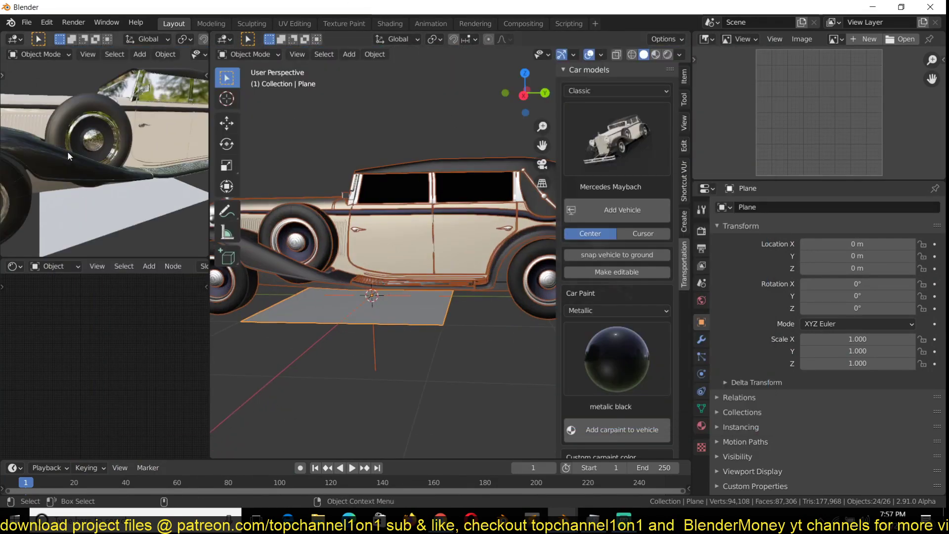
scroll(68, 154, down, 5)
mouse_move(68, 154)
middle_down()
mouse_move(158, 150)
mouse_move(85, 159)
middle_up()
scroll(158, 150, up, 4)
scroll(129, 150, up, 3)
scroll(85, 159, down, 5)
middle_drag(141, 200, 190, 198)
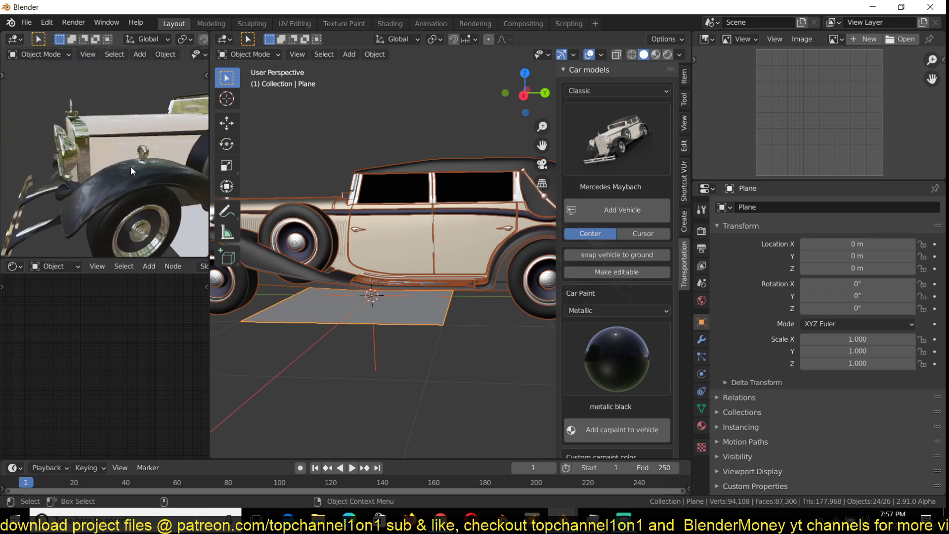
scroll(191, 198, up, 4)
Make the Mercedes Maybach editable so its body can be selected on its own, and clear the selection.
click(355, 228)
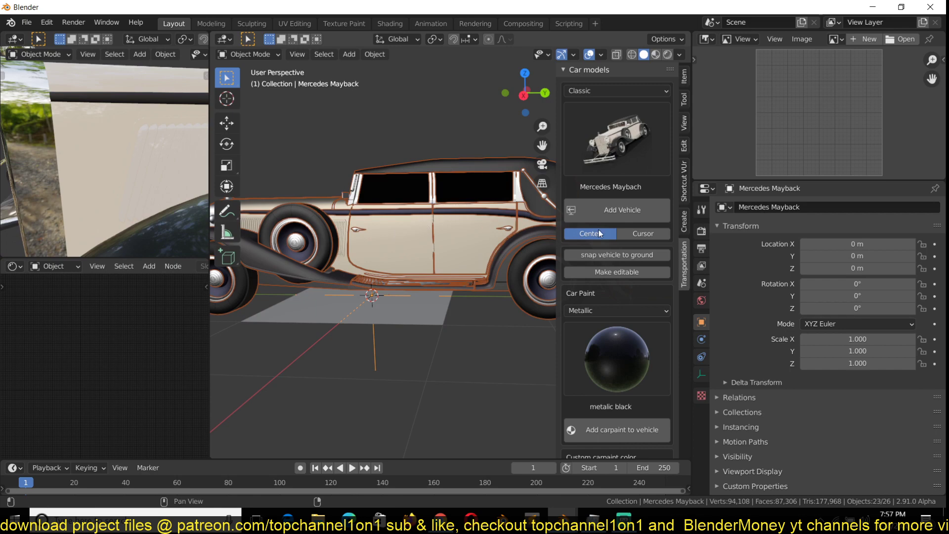
click(616, 272)
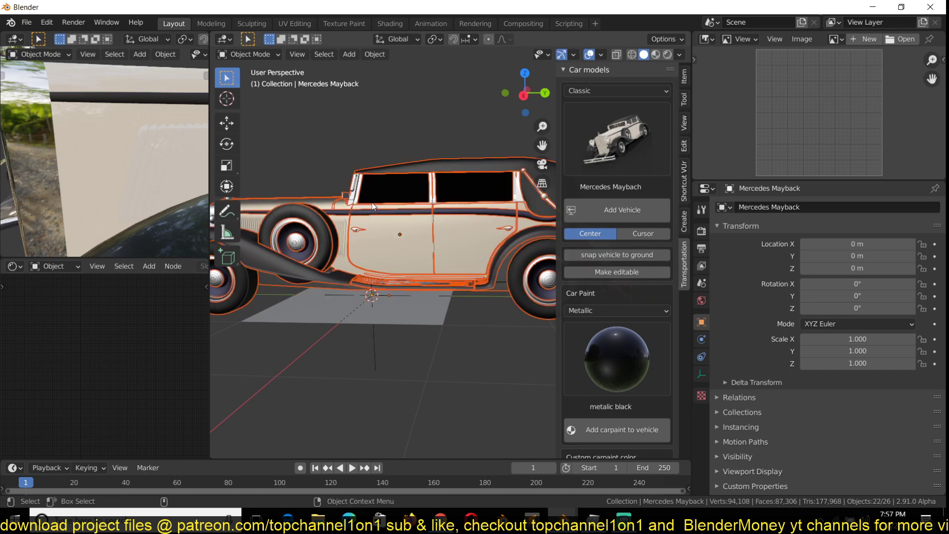
click(366, 223)
shift+middle_drag(382, 228, 476, 243)
scroll(475, 244, up, 3)
key(alt+a)
scroll(395, 208, down, 2)
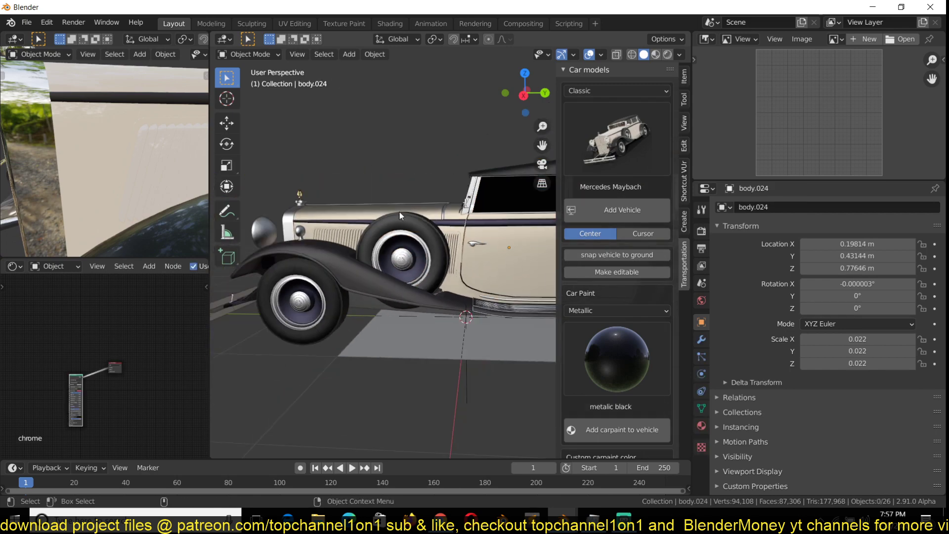
Hide the sidebar and turn on the Wireframe overlay for the geometry in the main viewport.
key(n)
scroll(577, 155, up, 2)
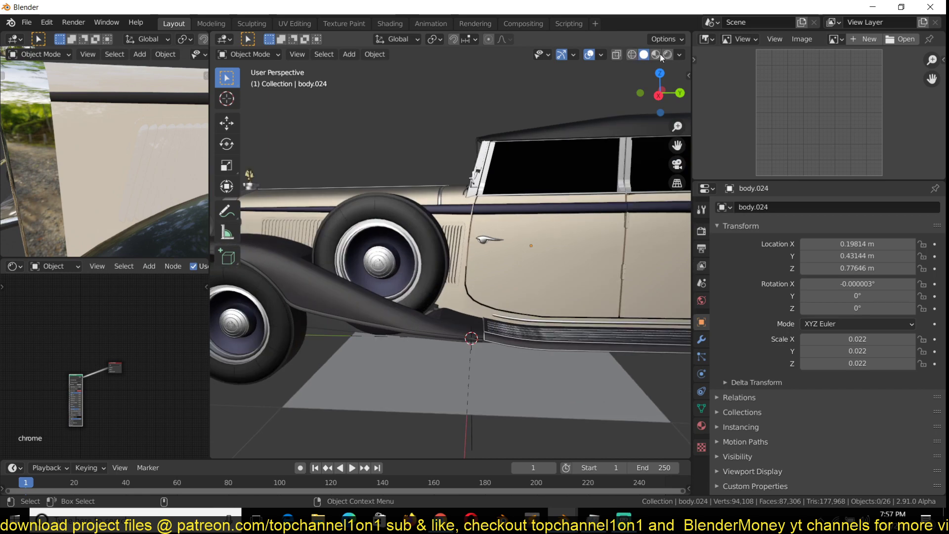
click(680, 55)
click(601, 55)
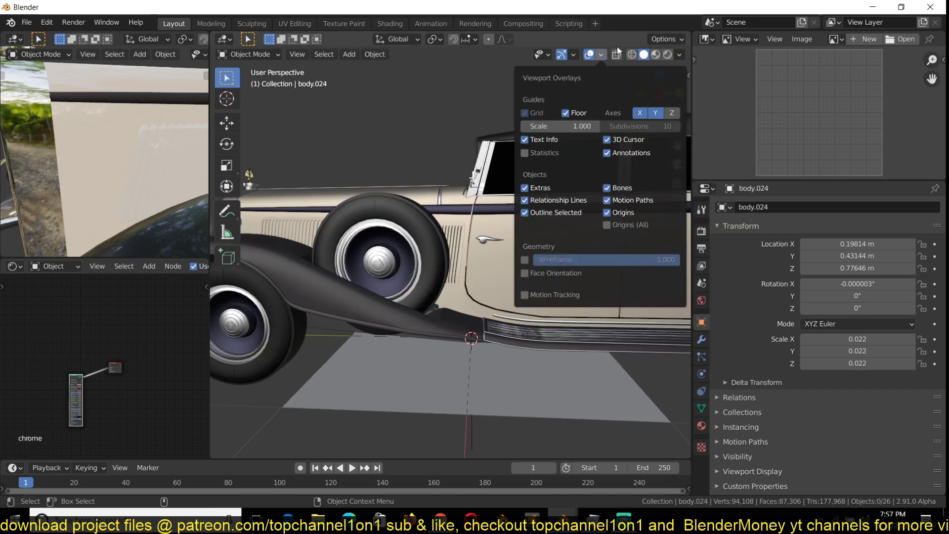
click(524, 259)
scroll(389, 188, up, 5)
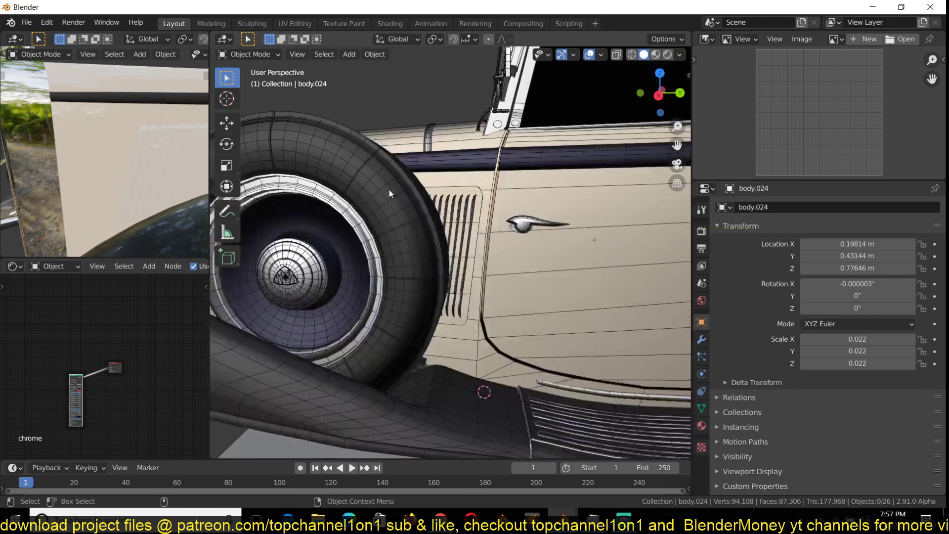
Examine the mesh topology of the car's wheels, door and bonnet from several angles.
middle_drag(413, 197, 388, 91)
scroll(469, 217, down, 4)
scroll(452, 122, up, 4)
scroll(452, 122, down, 5)
scroll(470, 192, up, 4)
scroll(448, 178, down, 4)
middle_drag(470, 192, 644, 99)
scroll(453, 201, up, 1)
Turn off the Wireframe overlay and view the whole car from the front.
click(601, 54)
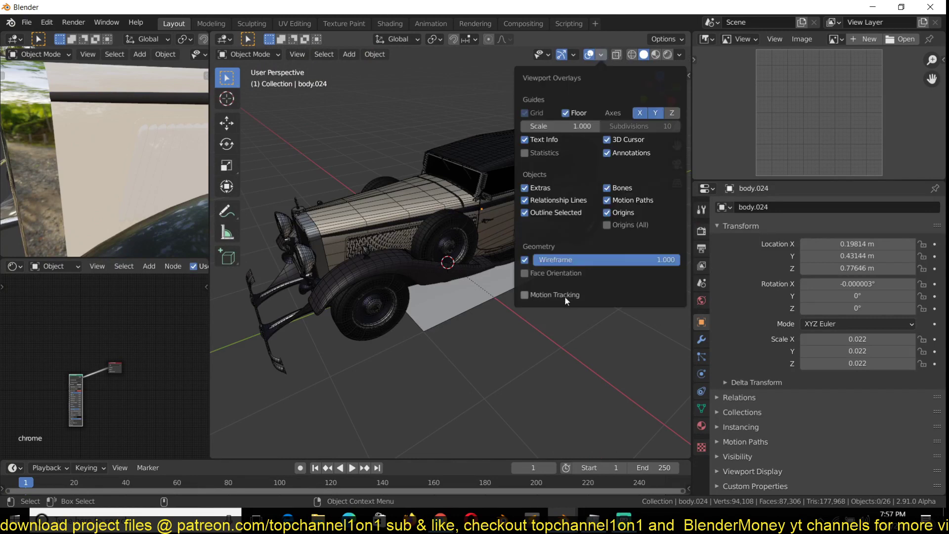
click(527, 259)
scroll(465, 227, down, 3)
scroll(538, 170, up, 4)
middle_drag(509, 195, 555, 157)
scroll(541, 165, down, 4)
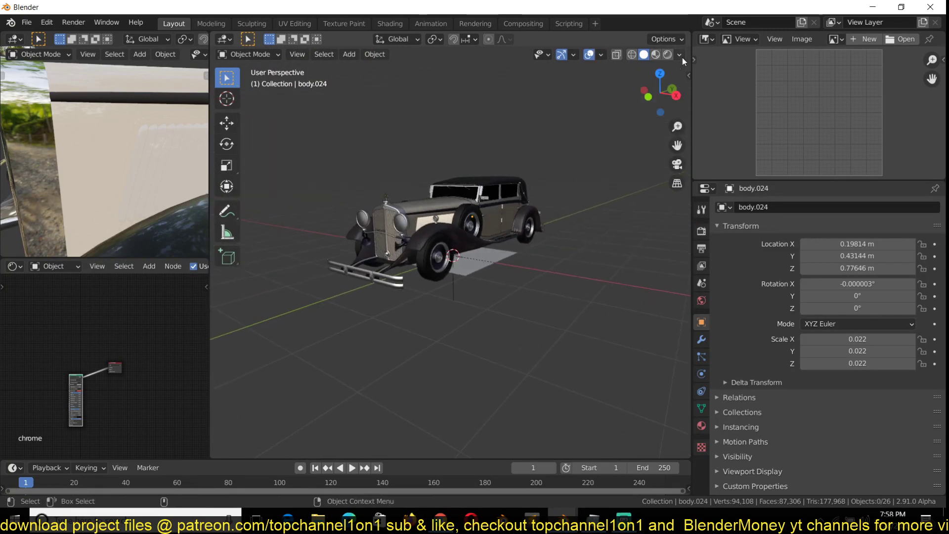
Set the main viewport to rendered shading and change the render engine to Cycles.
click(701, 231)
click(667, 55)
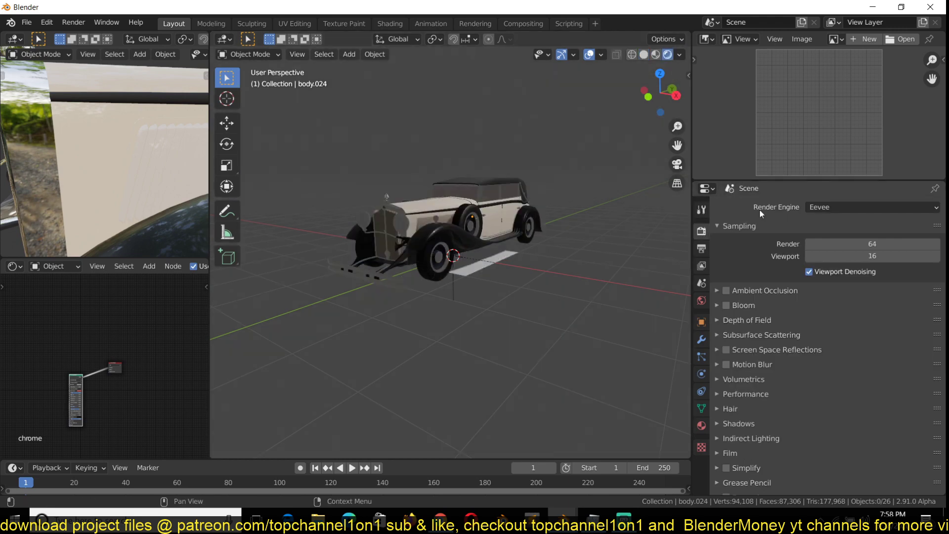
click(826, 207)
click(793, 247)
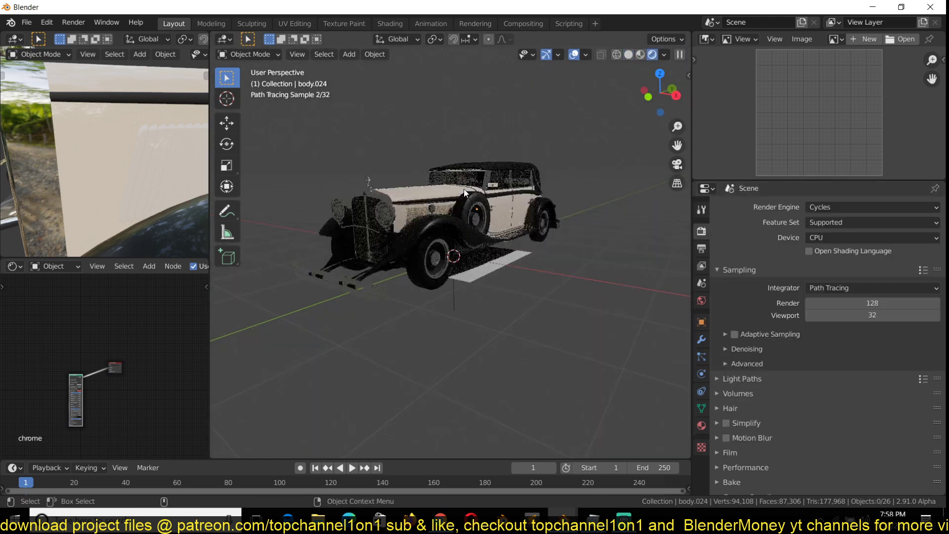
scroll(464, 189, up, 5)
scroll(511, 211, down, 3)
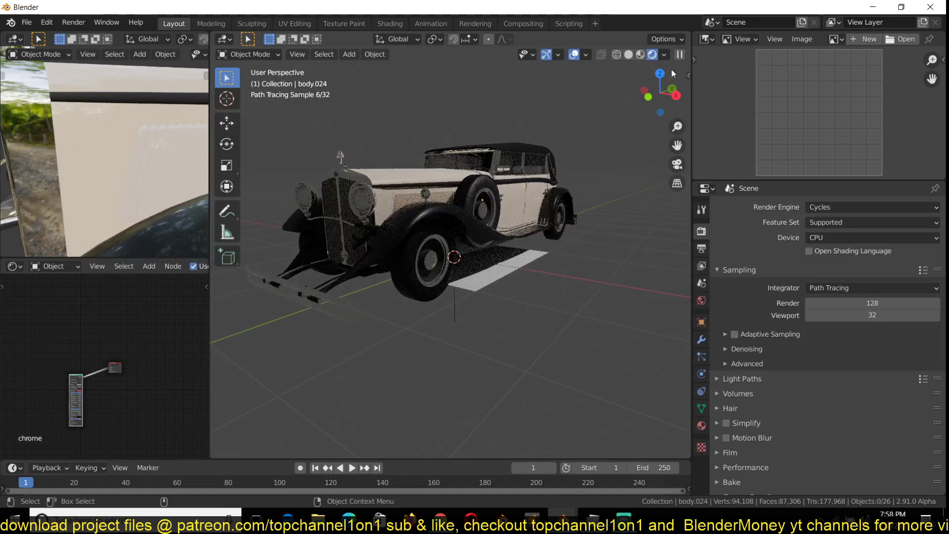
Look through the add-on's car paint and HDRI options and add the Abandoned hopper terminal 02 exterior HDRI to the scene.
key(n)
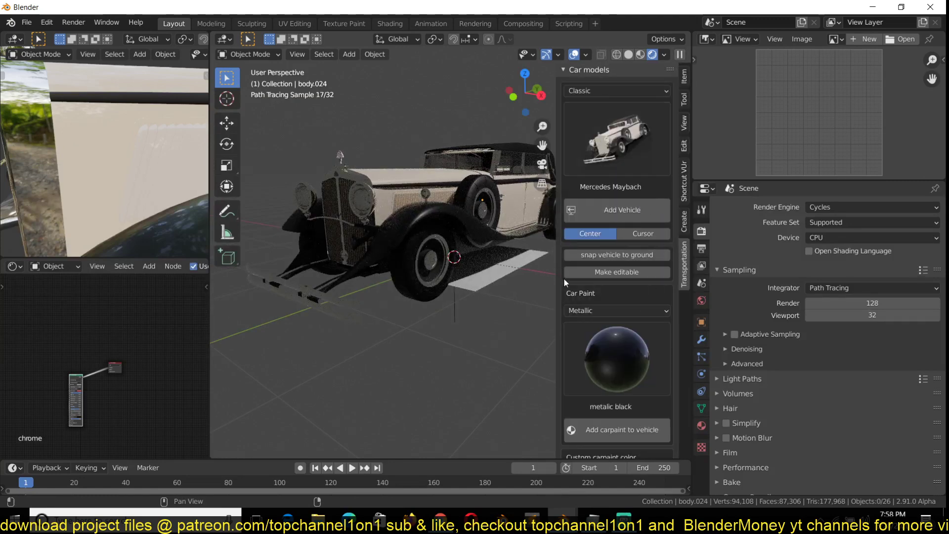
scroll(586, 333, down, 5)
scroll(586, 322, up, 5)
scroll(585, 297, down, 7)
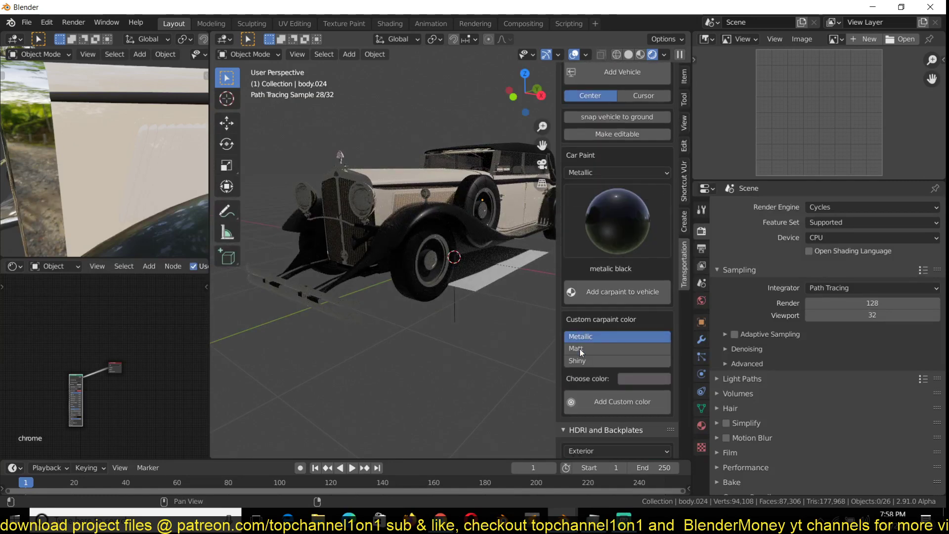
scroll(581, 346, down, 4)
scroll(483, 260, down, 5)
scroll(483, 260, up, 6)
scroll(483, 260, up, 4)
scroll(573, 336, down, 4)
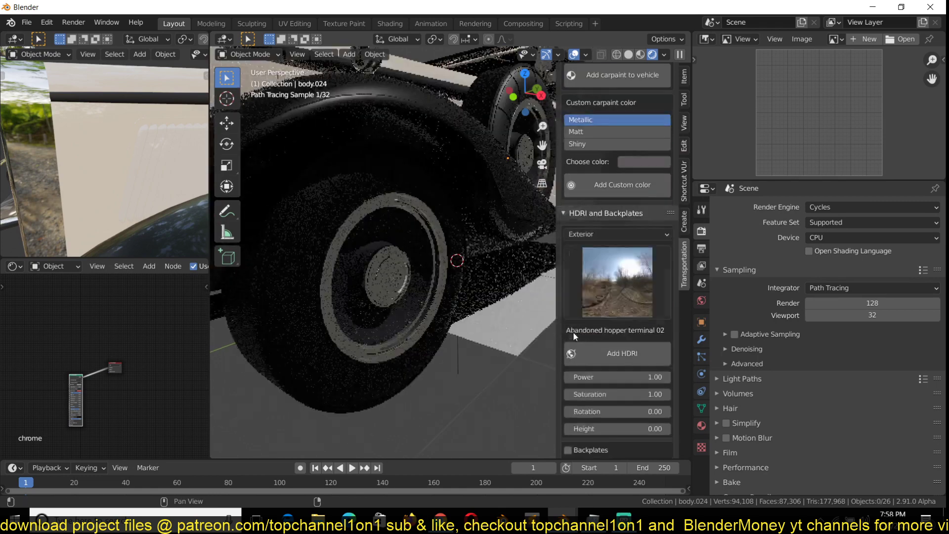
scroll(573, 331, down, 5)
scroll(495, 247, down, 5)
click(640, 258)
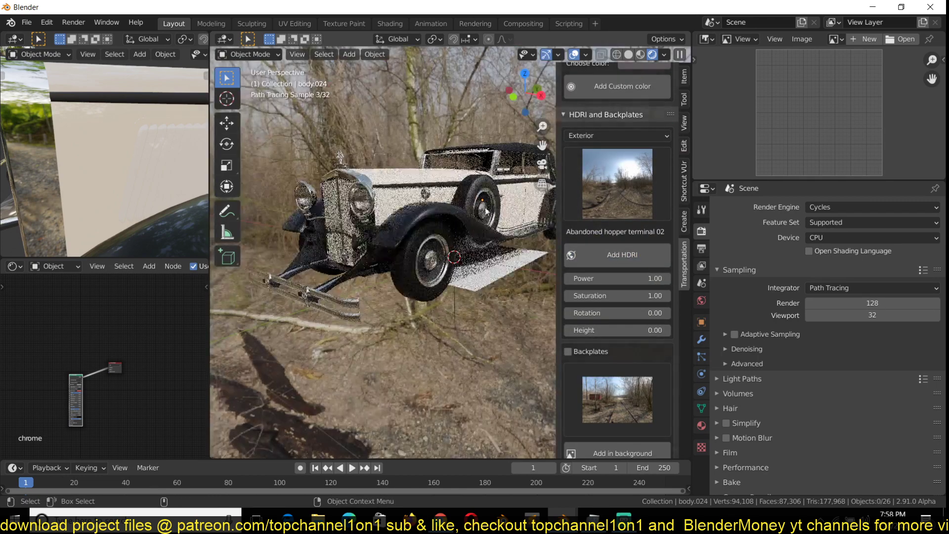
Hide the sidebar, clear the selection and view the car from front to rear against the HDRI surroundings.
click(508, 271)
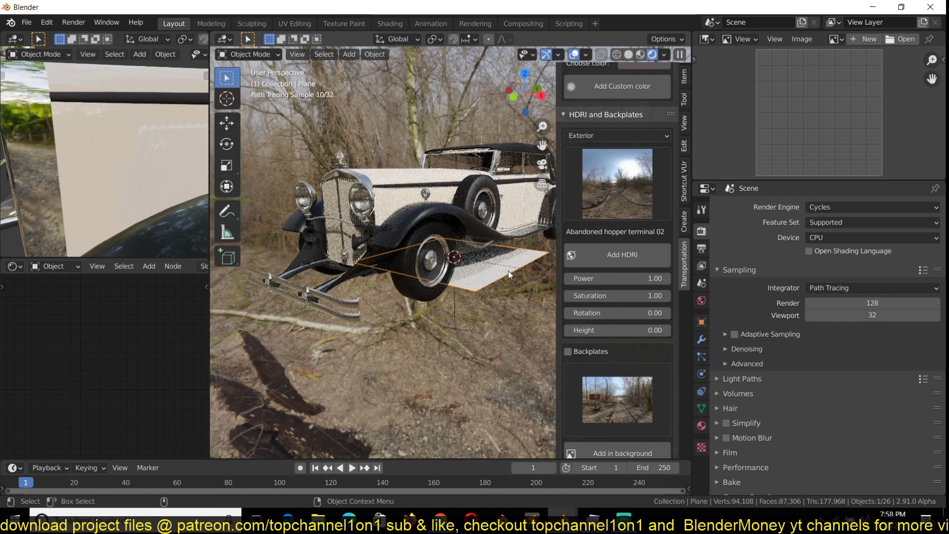
key(n)
key(alt+a)
scroll(493, 242, up, 2)
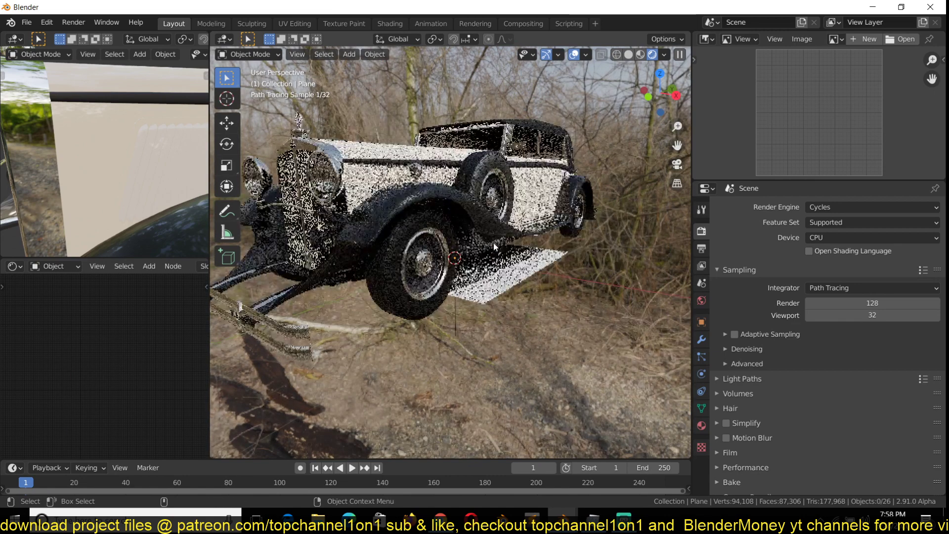
middle_drag(493, 242, 354, 253)
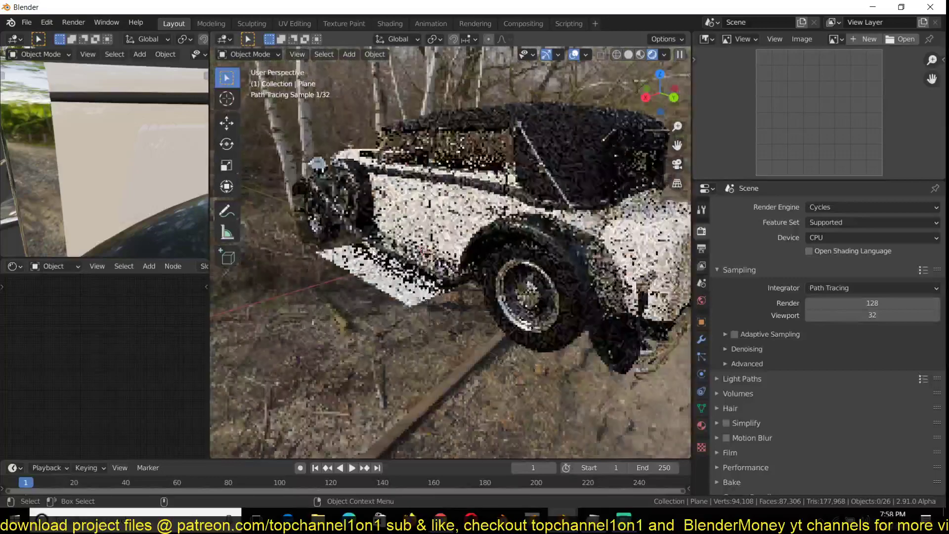
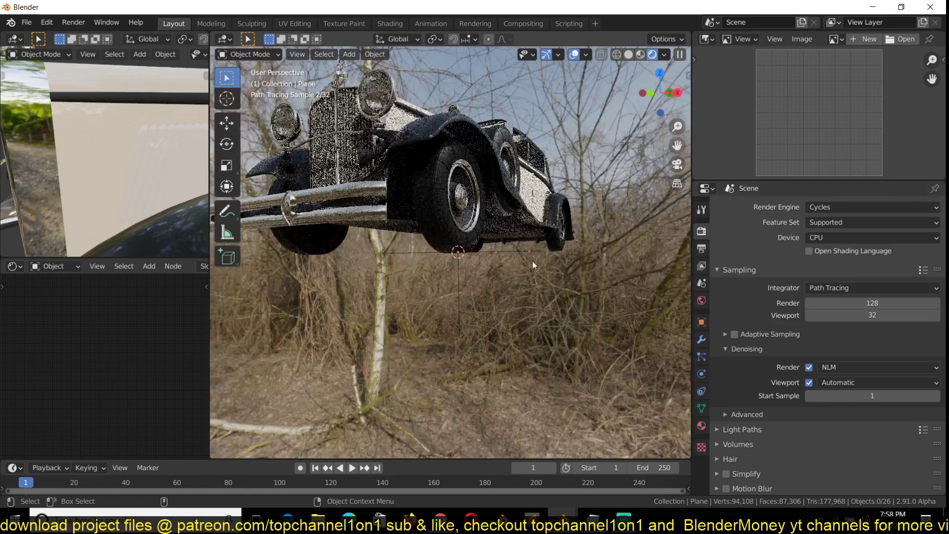
Switch the main viewport from rendered to solid shading, with the classic car viewed from a low front angle.
middle_drag(534, 260, 622, 88)
key(z)
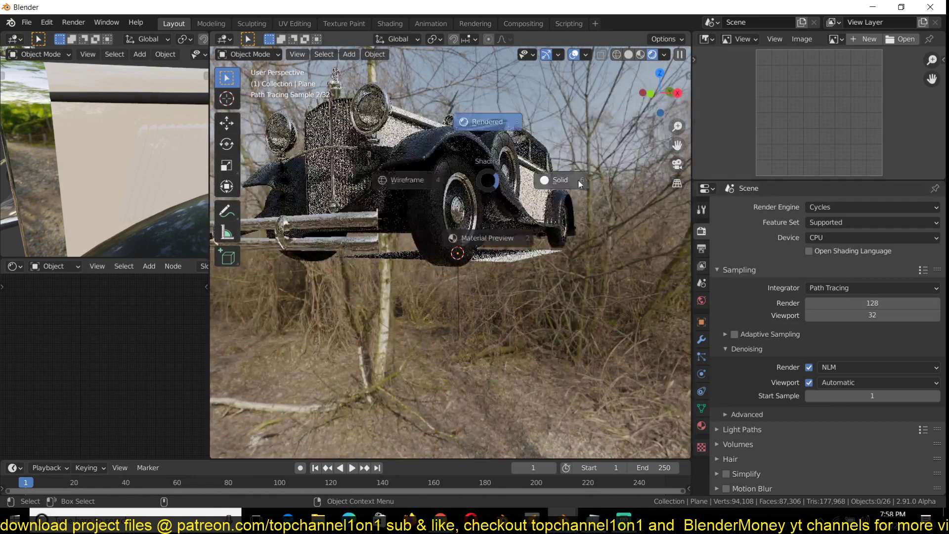
click(594, 177)
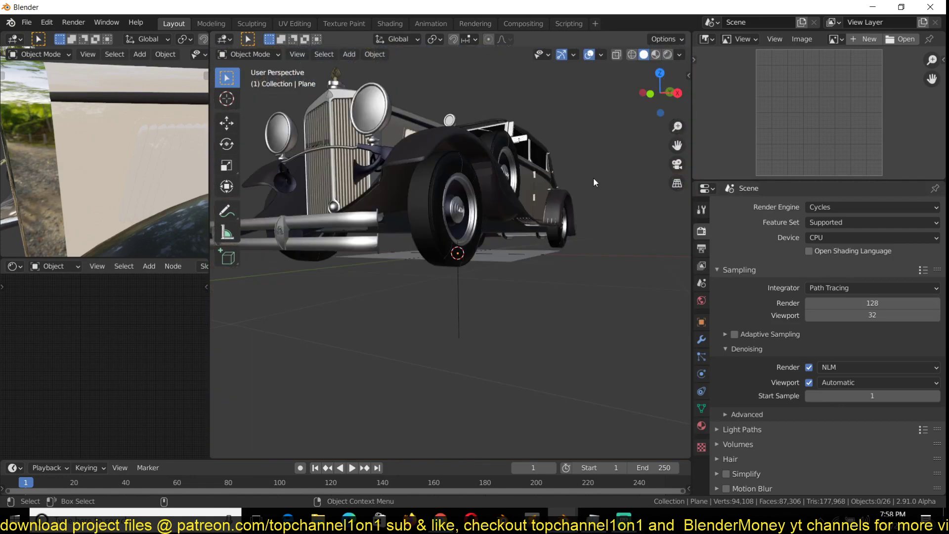
Switch to the cars.blend project, scrub through the rendered yellow car animation and close its player.
click(872, 8)
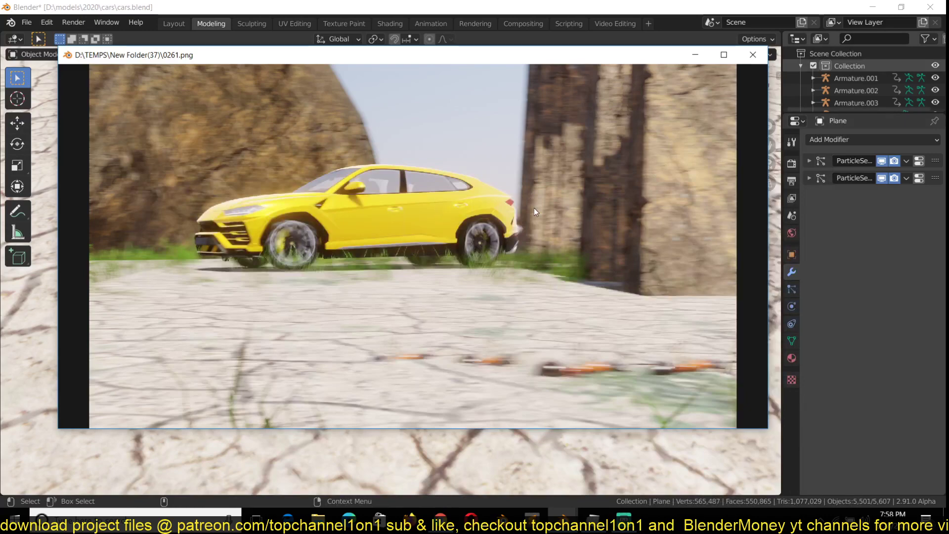
drag(533, 208, 366, 206)
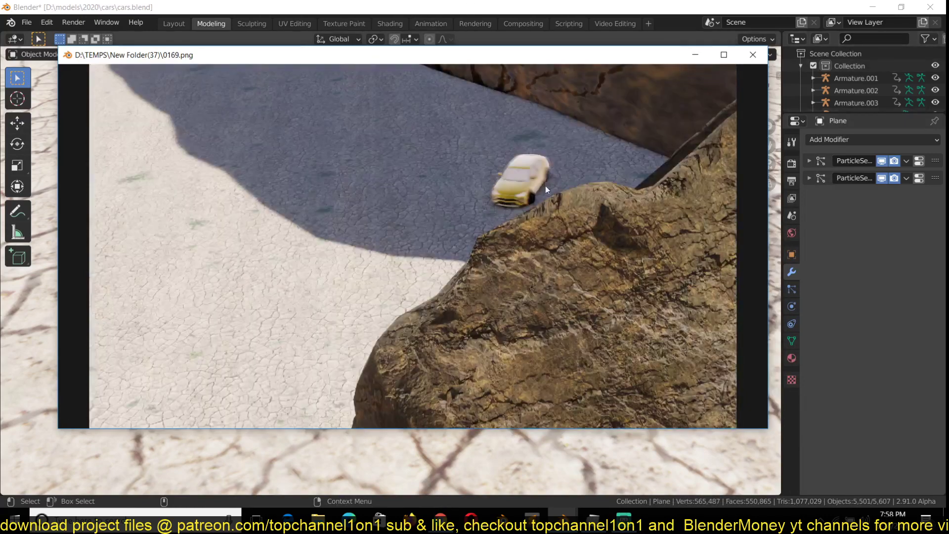
click(752, 55)
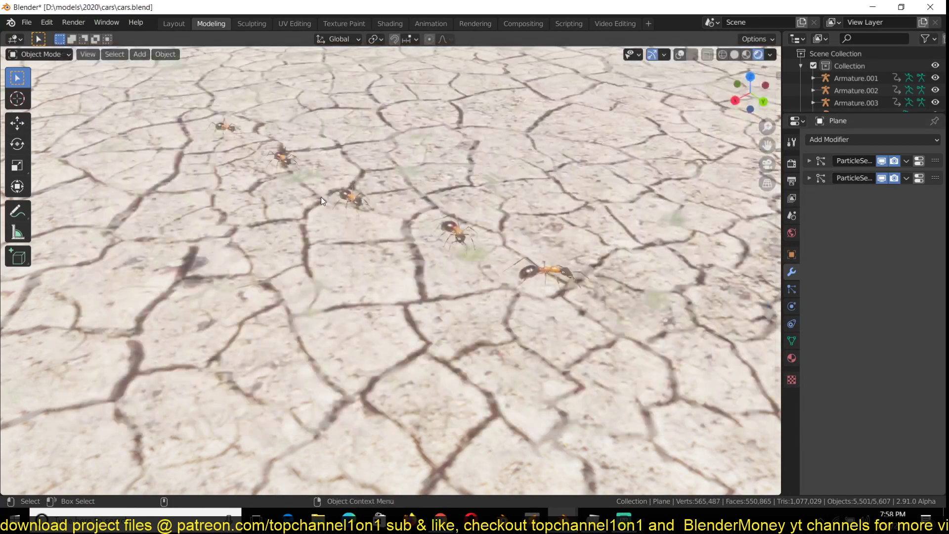
View the cars.blend scene through its camera and play its rendered animation in the separate player window.
key(KP_0)
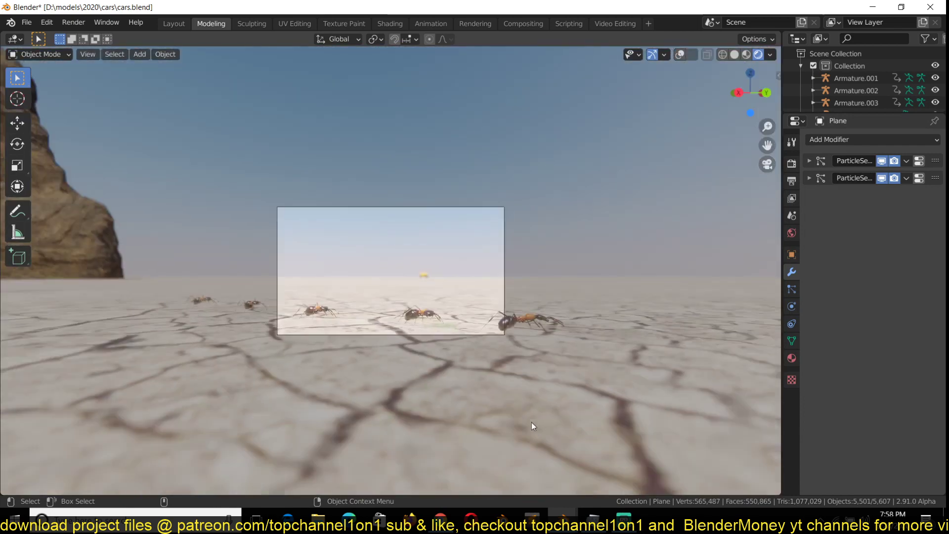
click(64, 22)
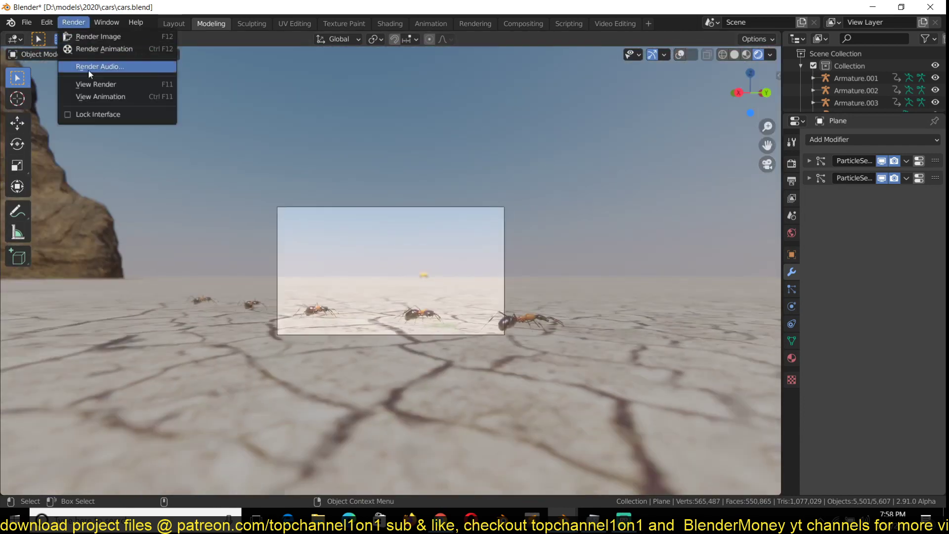
click(97, 99)
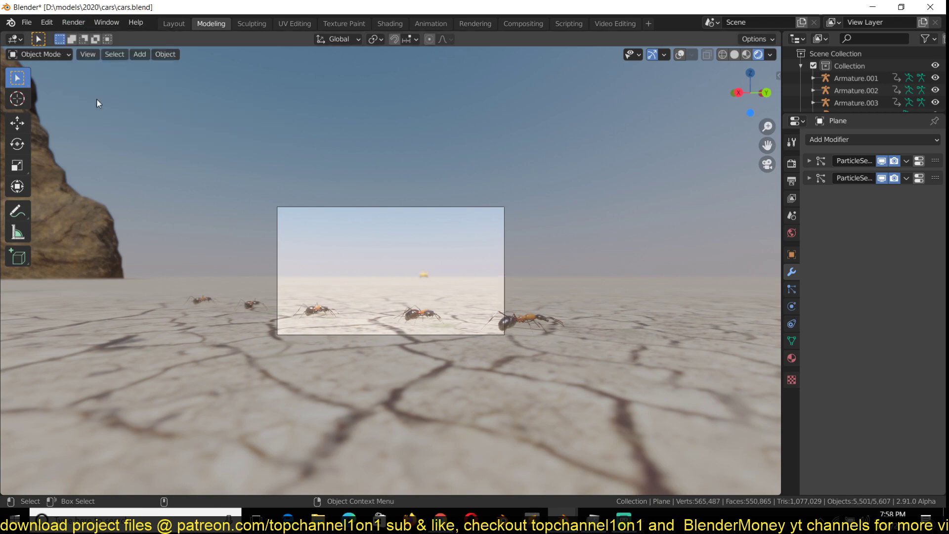
mouse_move(562, 518)
click(600, 484)
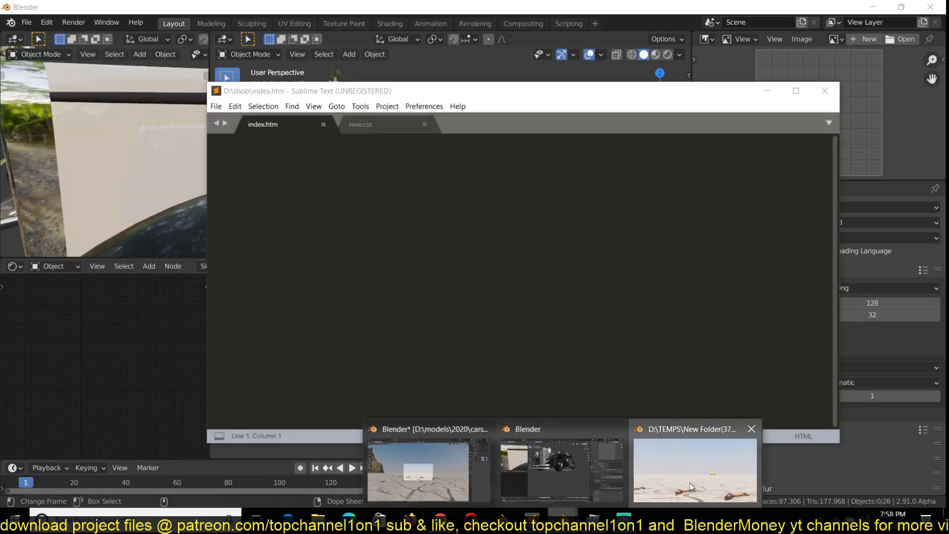
click(689, 482)
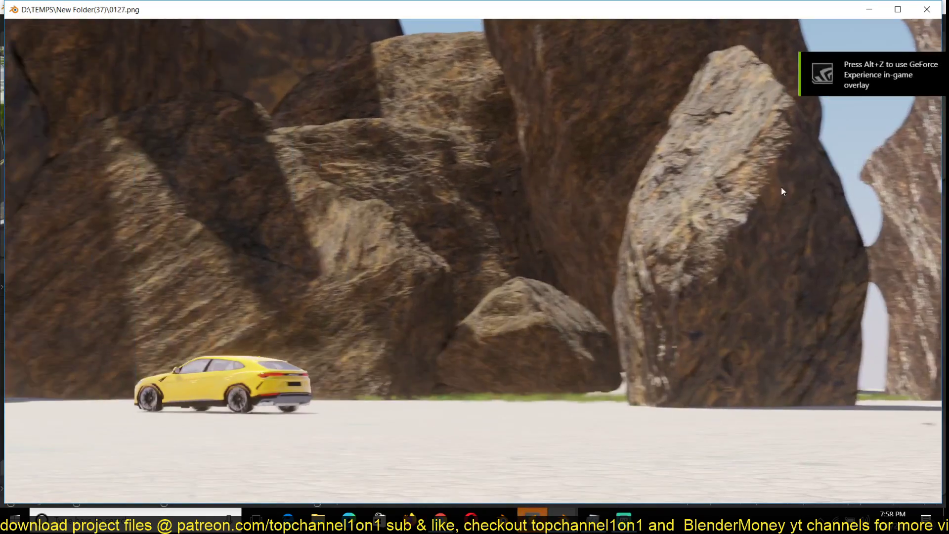
click(534, 517)
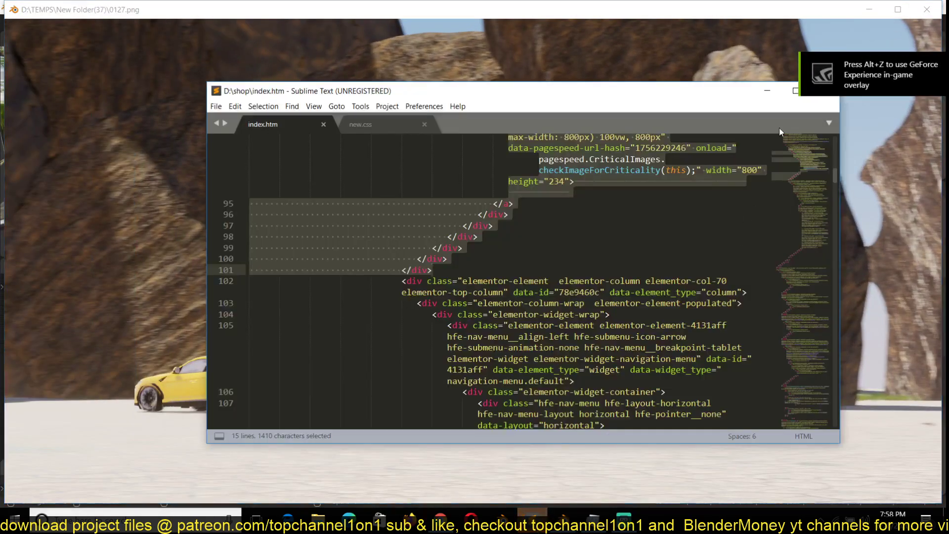
drag(684, 90, 545, 109)
click(630, 110)
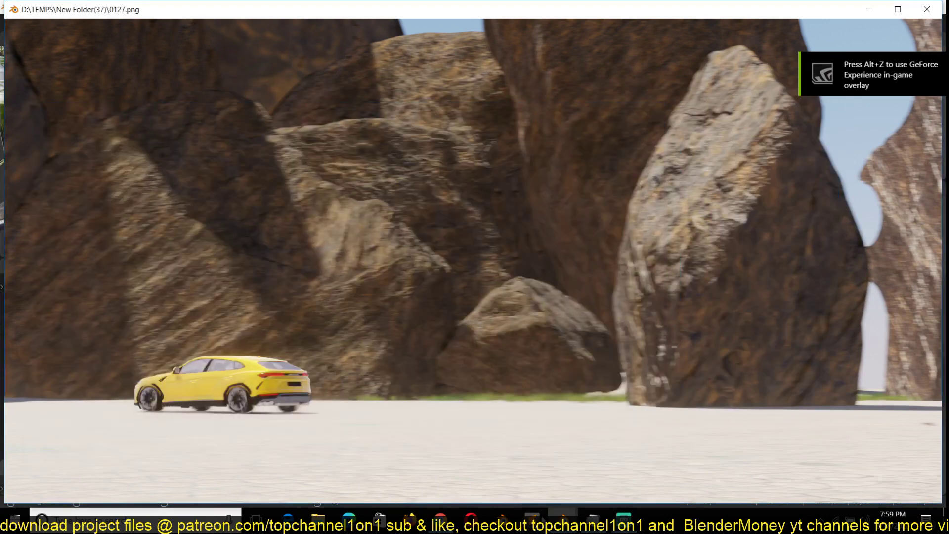
Bring the animation player forward, shrink its window and watch the rendered yellow car sequence.
mouse_move(562, 518)
click(648, 472)
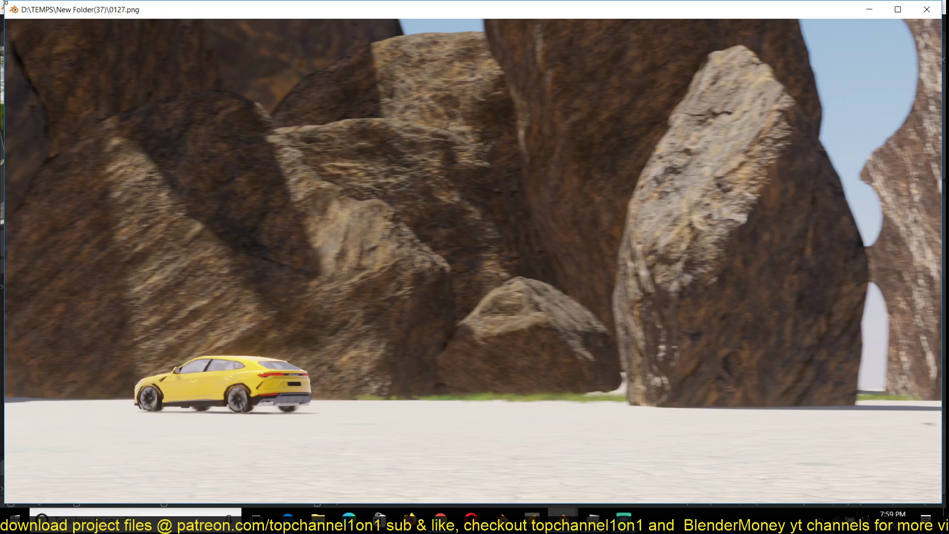
drag(6, 3, 252, 47)
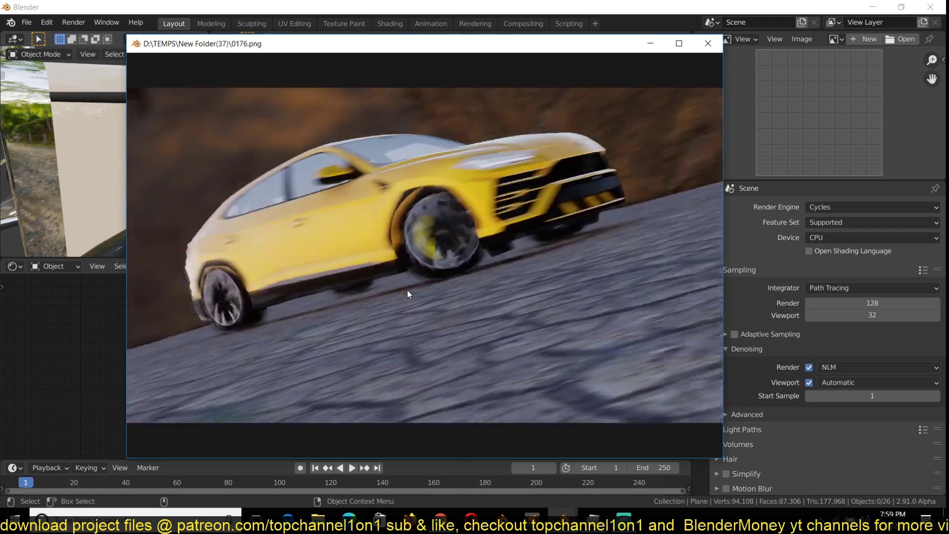
click(406, 290)
Return to the classic car scene and reopen the Transportation add-on's sidebar at its vehicle model settings.
click(562, 518)
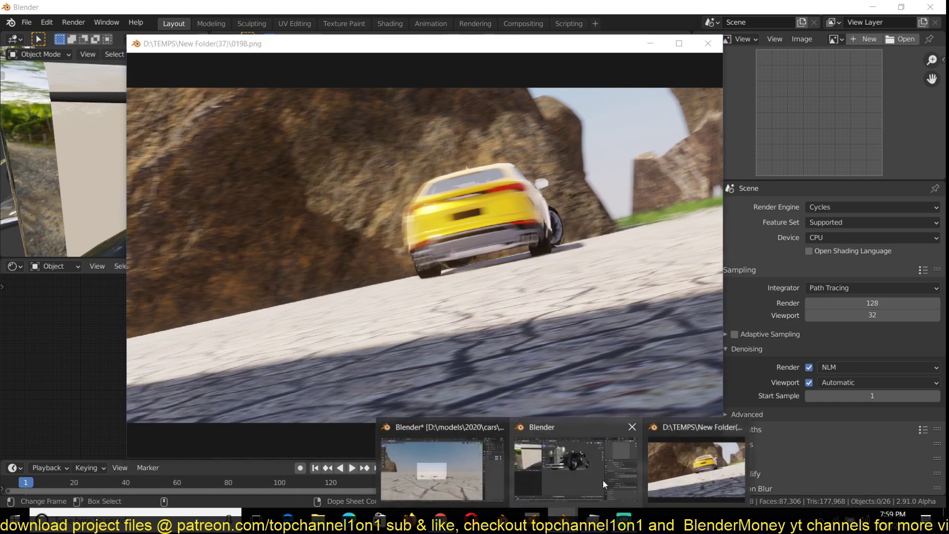
click(551, 473)
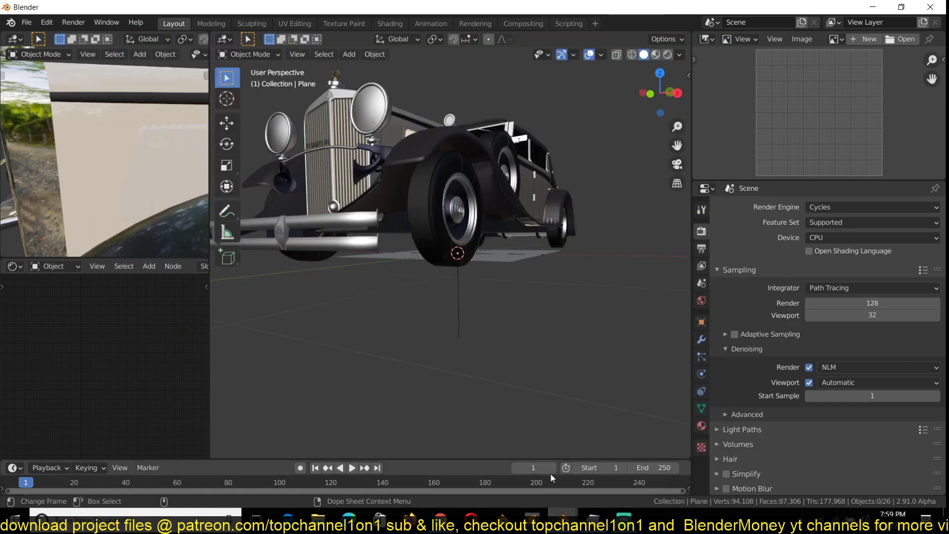
click(497, 219)
scroll(509, 215, down, 5)
key(n)
click(613, 184)
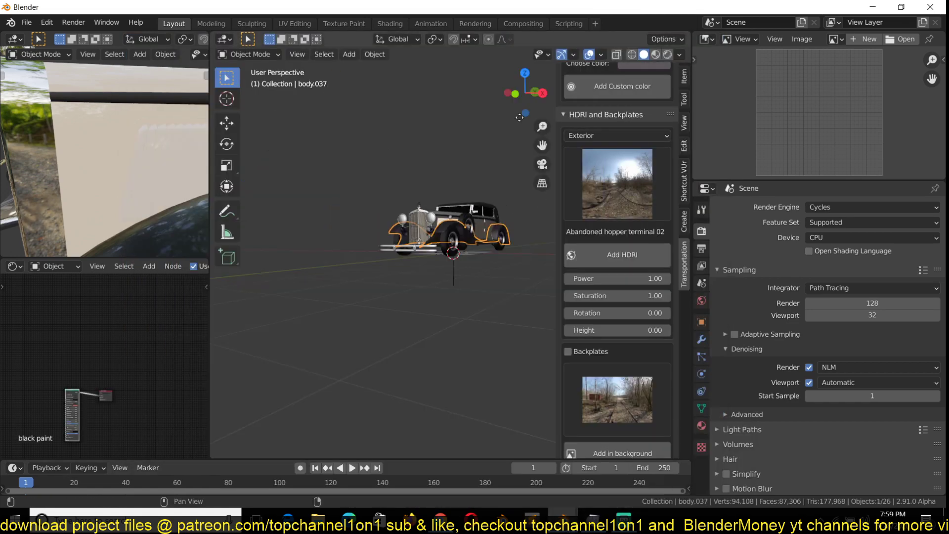
click(459, 202)
scroll(459, 204, up, 7)
scroll(458, 204, down, 7)
scroll(616, 156, up, 10)
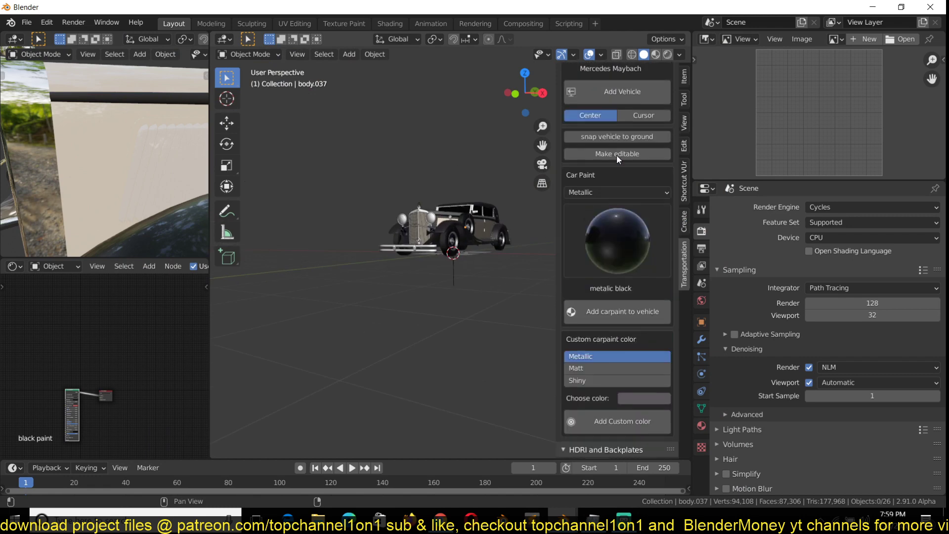
Browse the add-on's vehicle models in the Urban and Tractor categories.
click(622, 152)
click(650, 89)
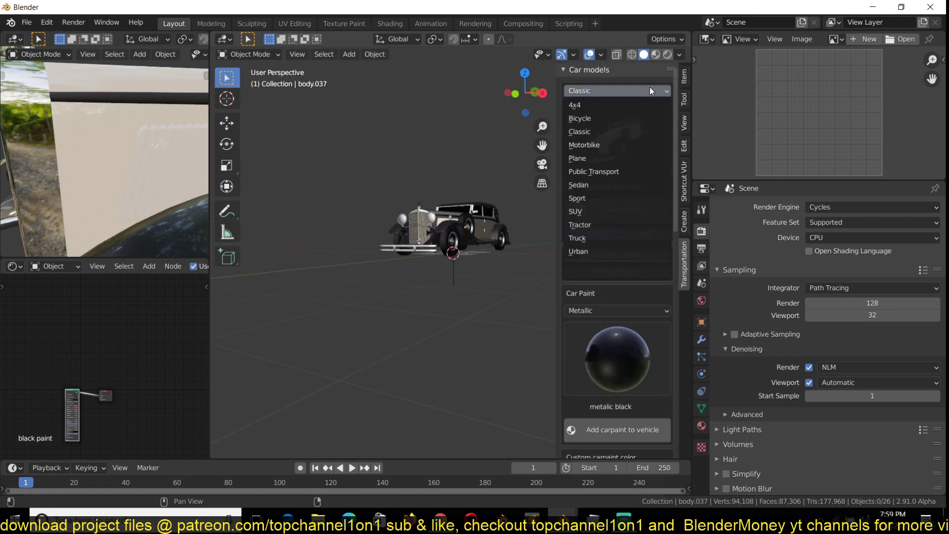
click(596, 258)
click(628, 134)
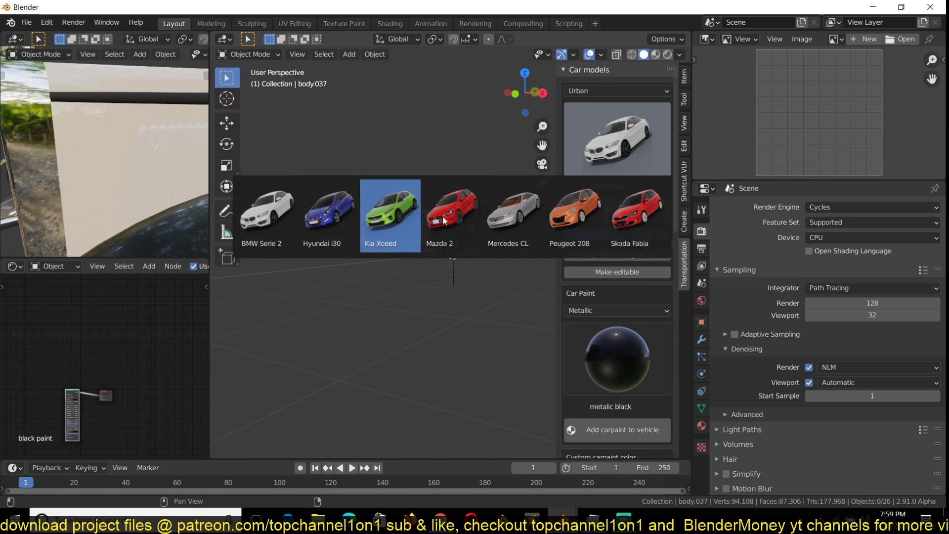
click(641, 97)
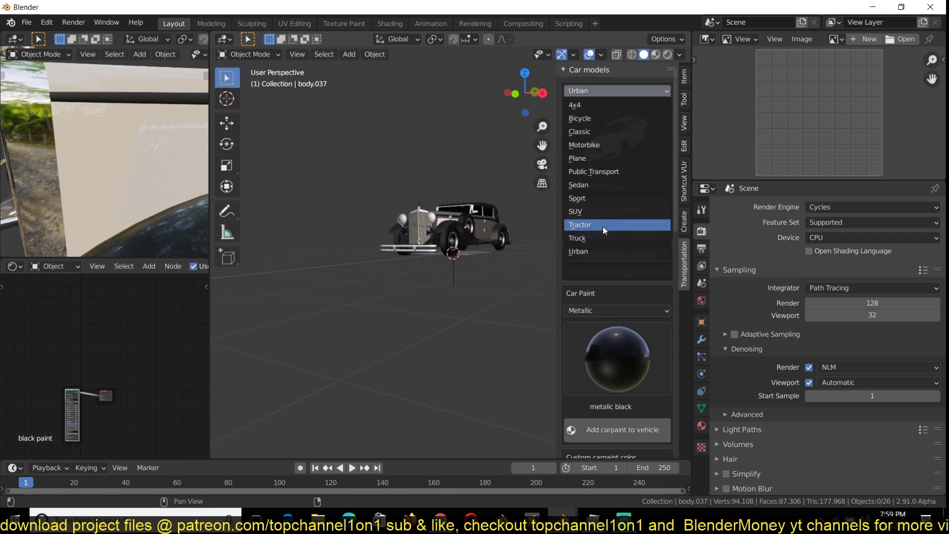
click(603, 225)
click(624, 154)
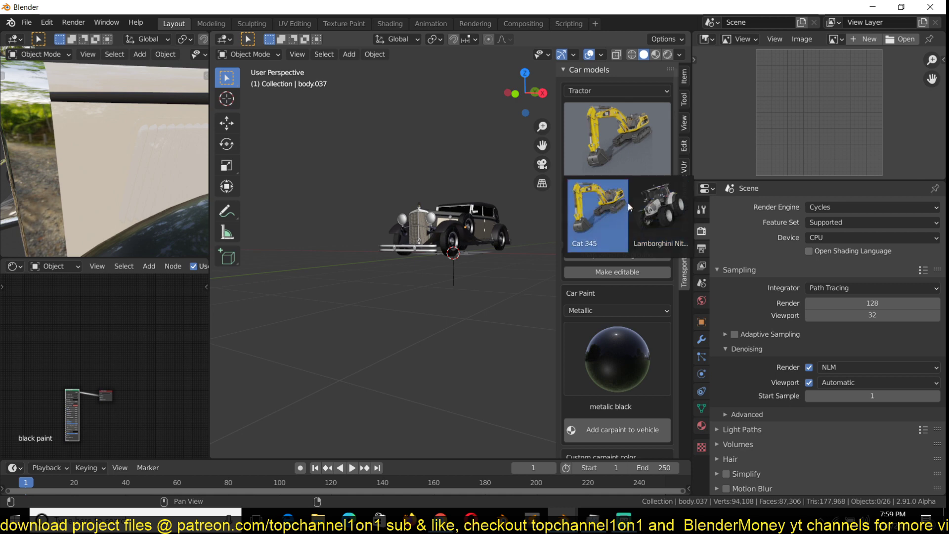
Look through the available vehicle models in the Truck and Sport categories.
click(642, 92)
click(585, 240)
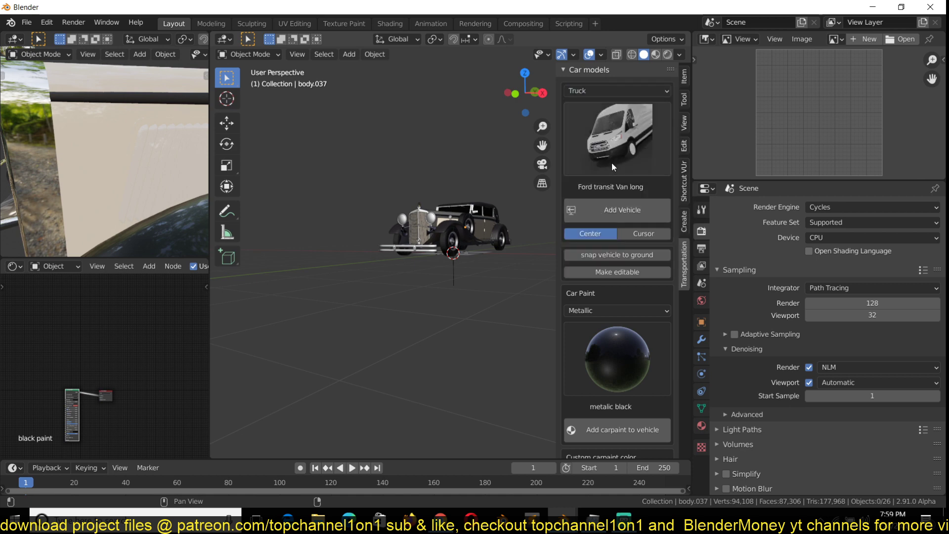
click(614, 149)
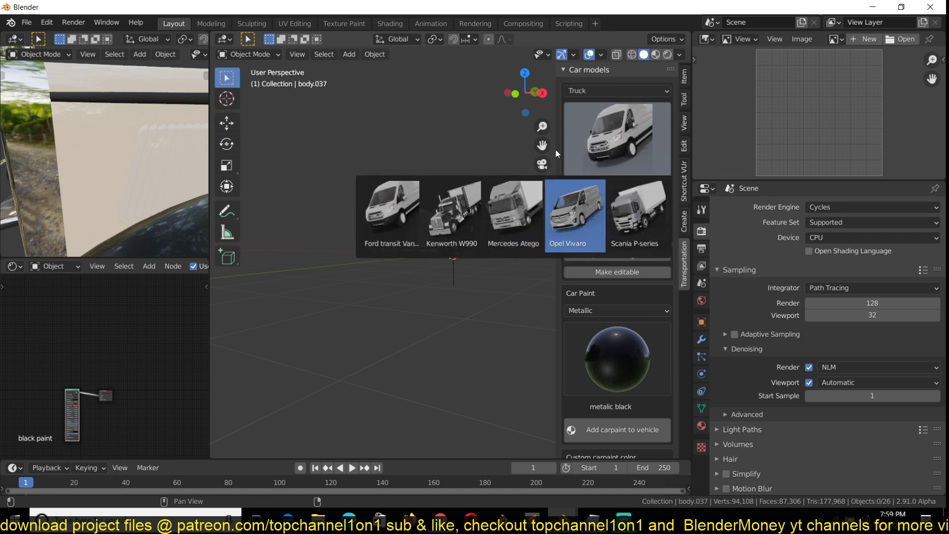
click(645, 93)
click(585, 201)
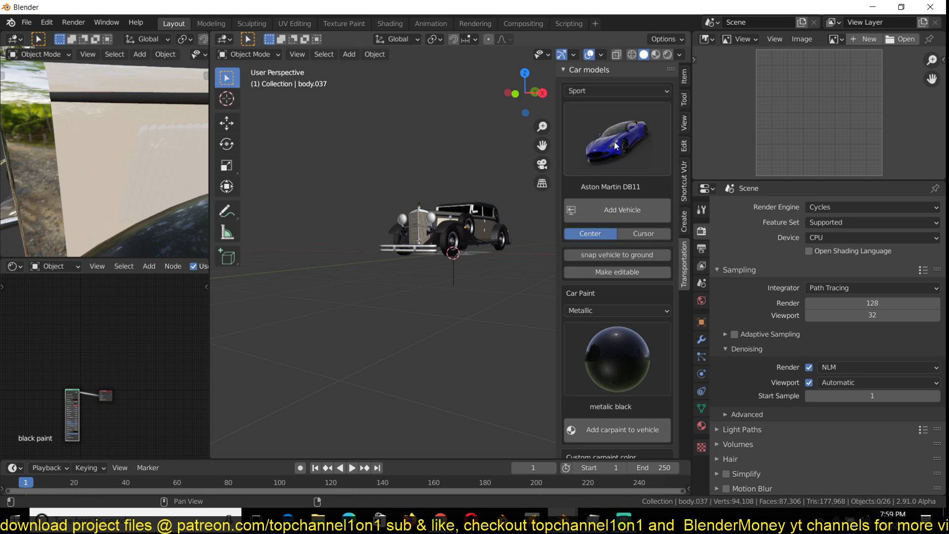
click(618, 135)
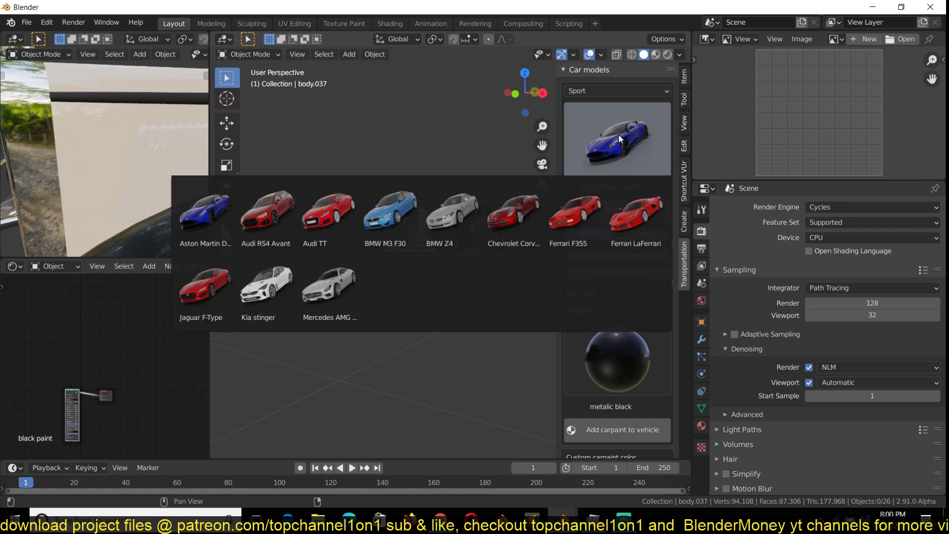
Set the vehicle category to Plane and look through its models, keeping the Cessna 182 Skylane.
click(627, 91)
click(600, 158)
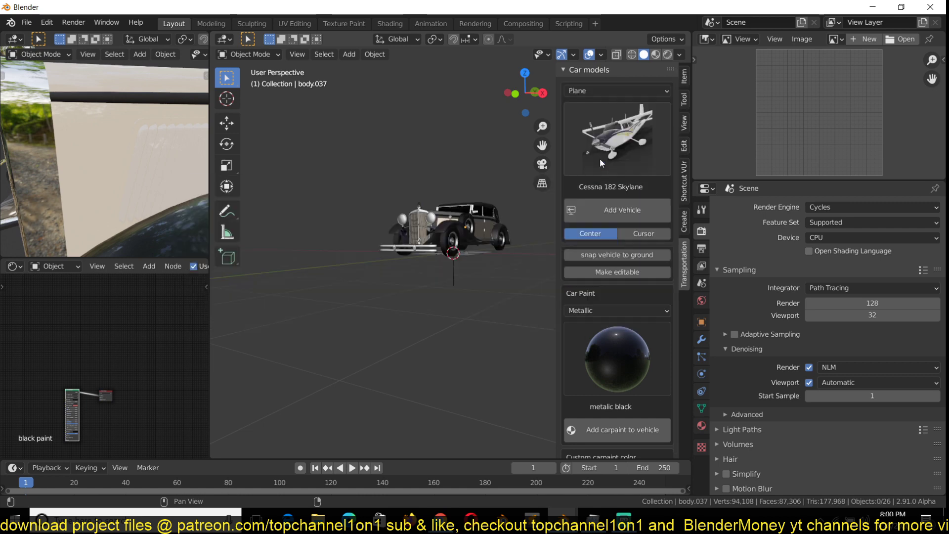
click(624, 120)
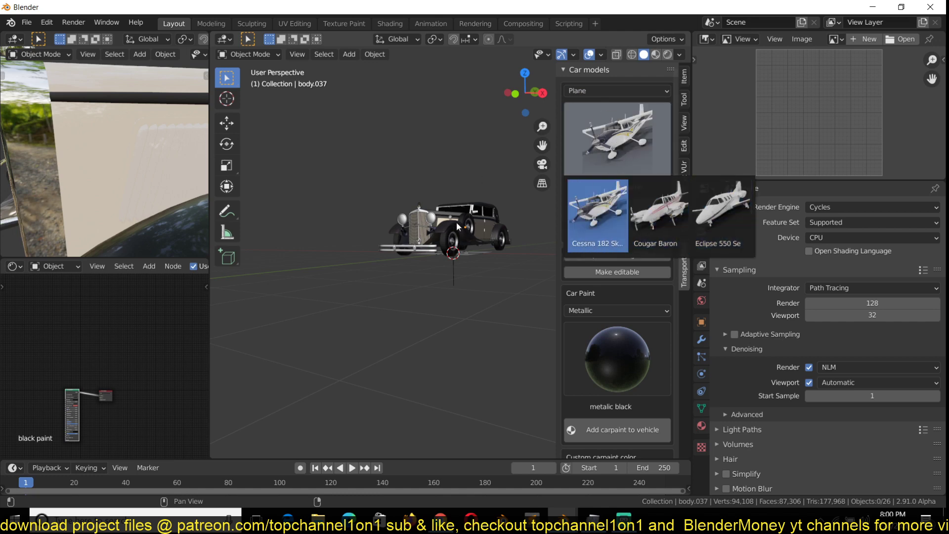
click(481, 124)
Select all parts of the classic car together with the ground plane and delete them.
scroll(464, 151, down, 2)
scroll(464, 151, up, 4)
mouse_move(467, 150)
middle_down()
mouse_move(433, 162)
mouse_move(468, 164)
middle_up()
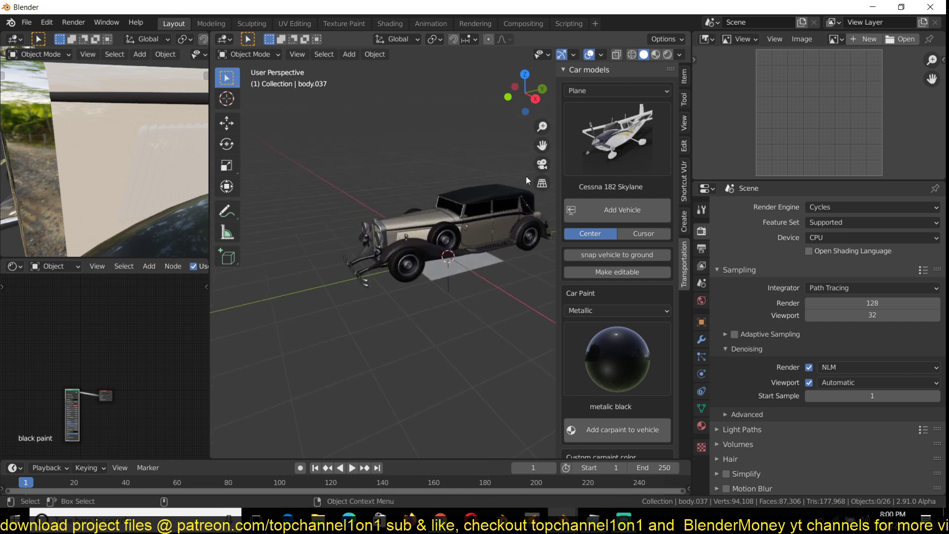
scroll(491, 186, up, 5)
scroll(491, 186, down, 7)
drag(340, 157, 518, 287)
key(x)
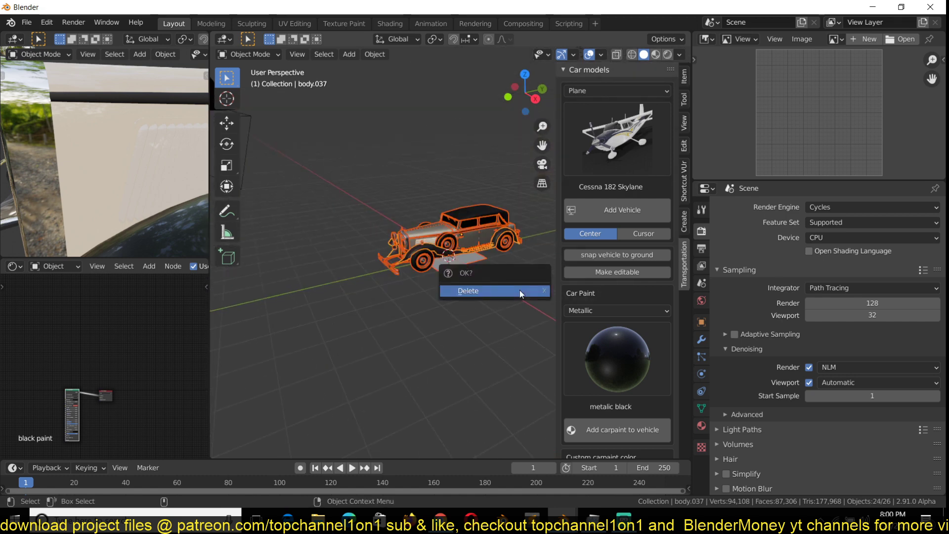
click(519, 290)
Add the Cessna 182 Skylane to the scene at the center and view it up close.
click(618, 134)
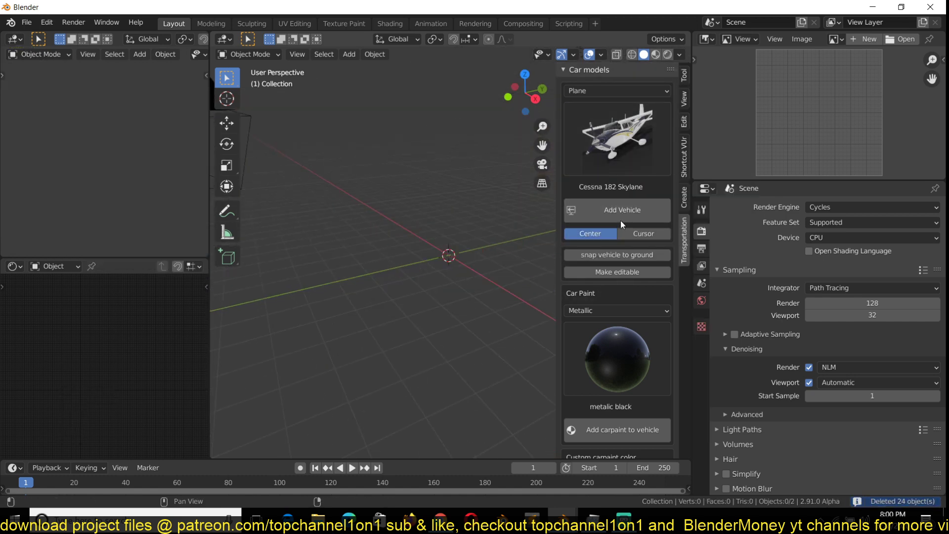
click(621, 221)
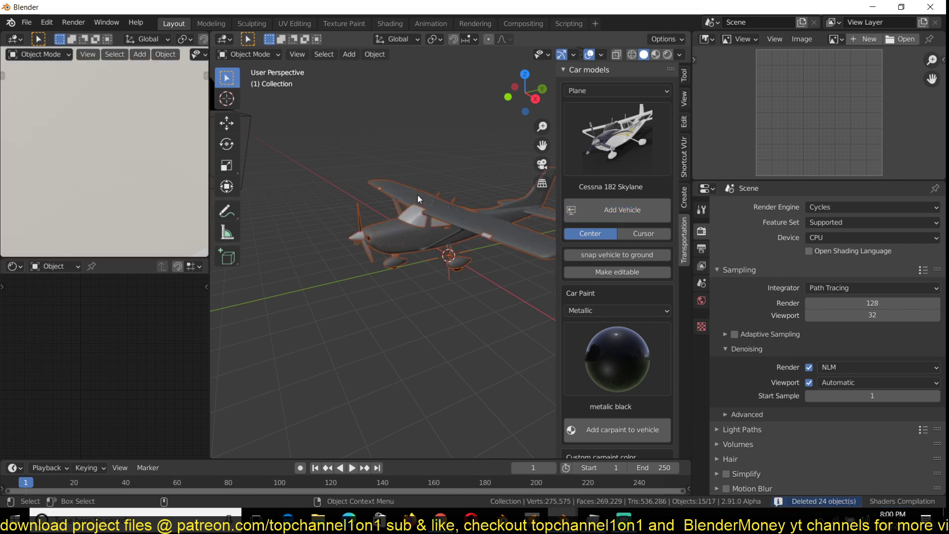
scroll(417, 194, up, 3)
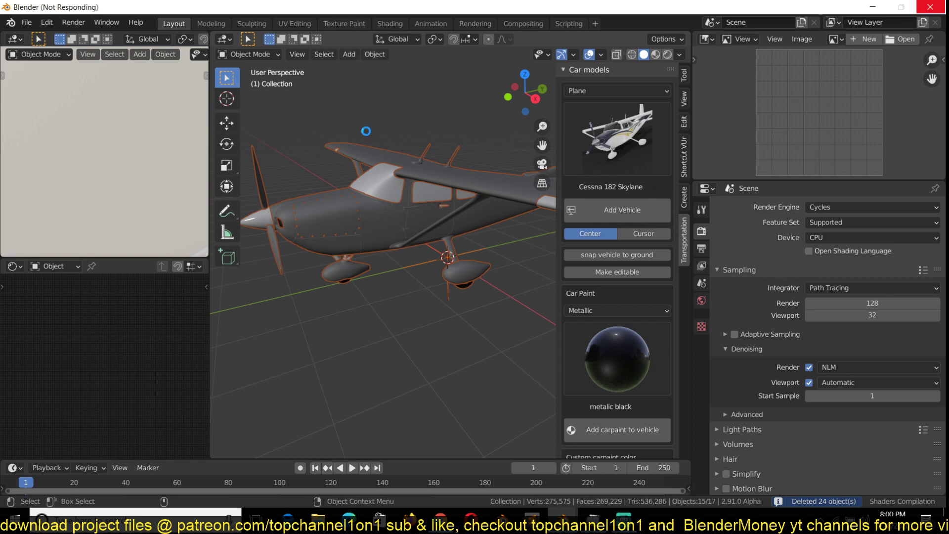
Bring the rendered yellow car animation's player window back to the front.
click(563, 515)
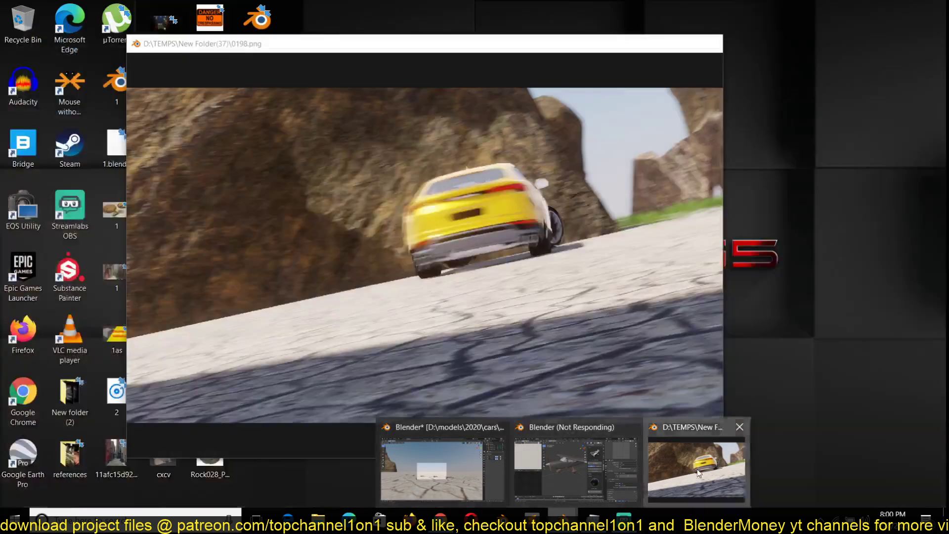
click(697, 469)
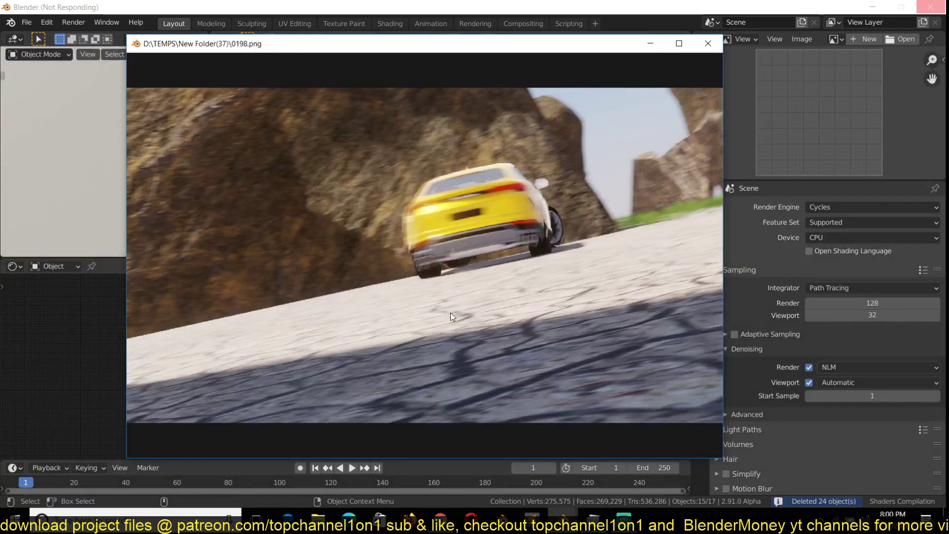